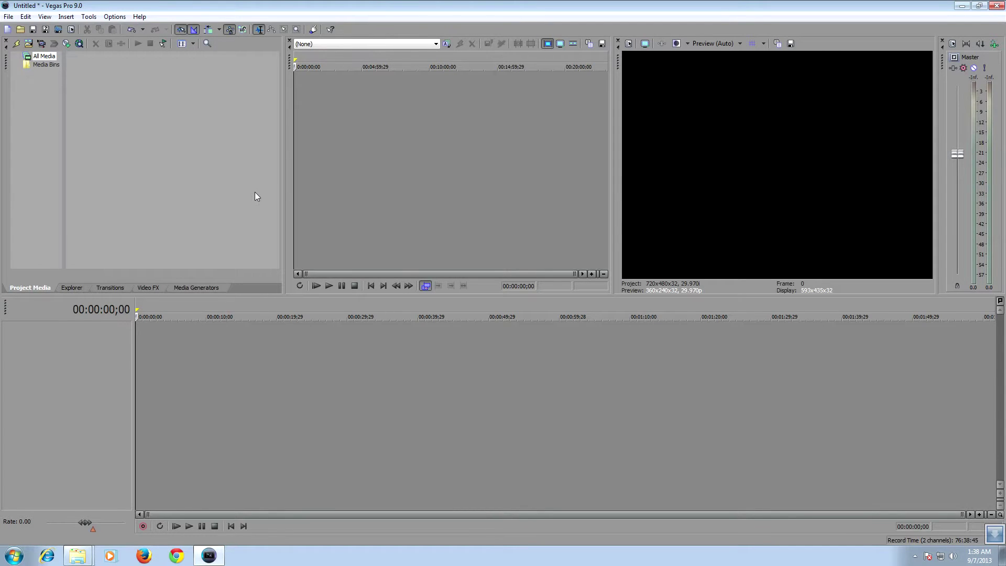
# - Import 01.avi from the File folder into Project Media and place it on the timeline
pyautogui.rightClick(78, 556)
pyautogui.moveTo(101, 530); pyautogui.dragTo(293, 461)
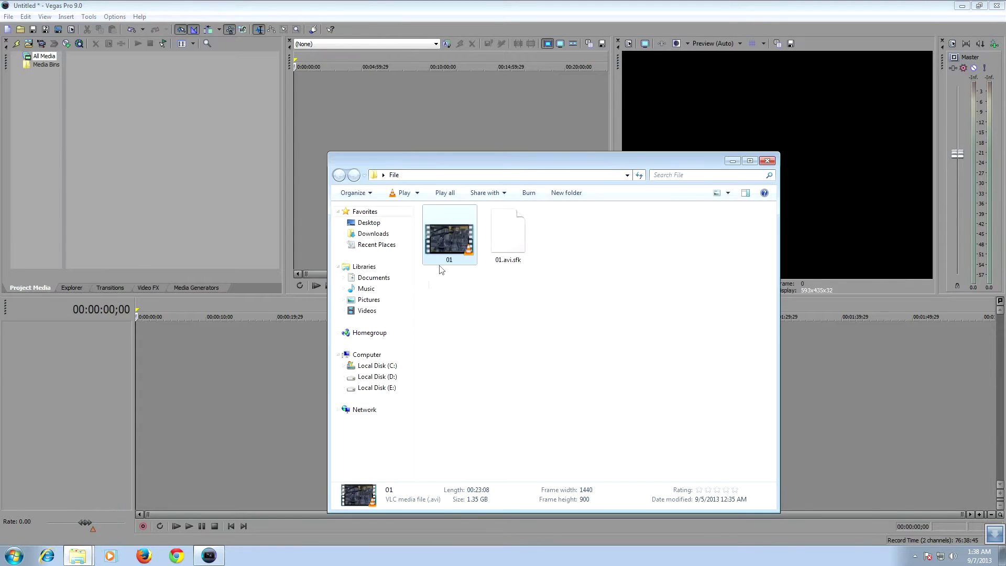
pyautogui.moveTo(300, 213); pyautogui.dragTo(179, 170)
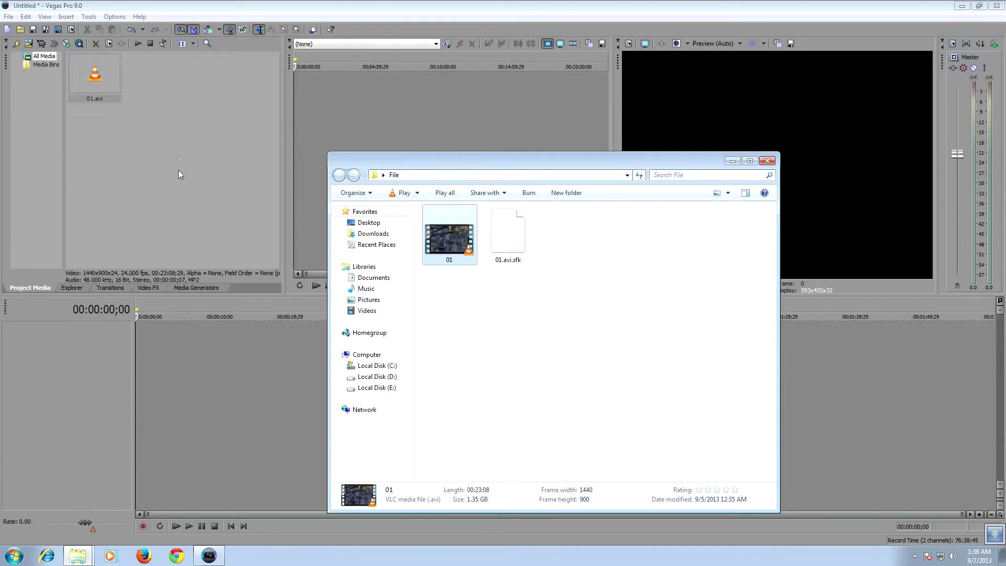
pyautogui.click(733, 160)
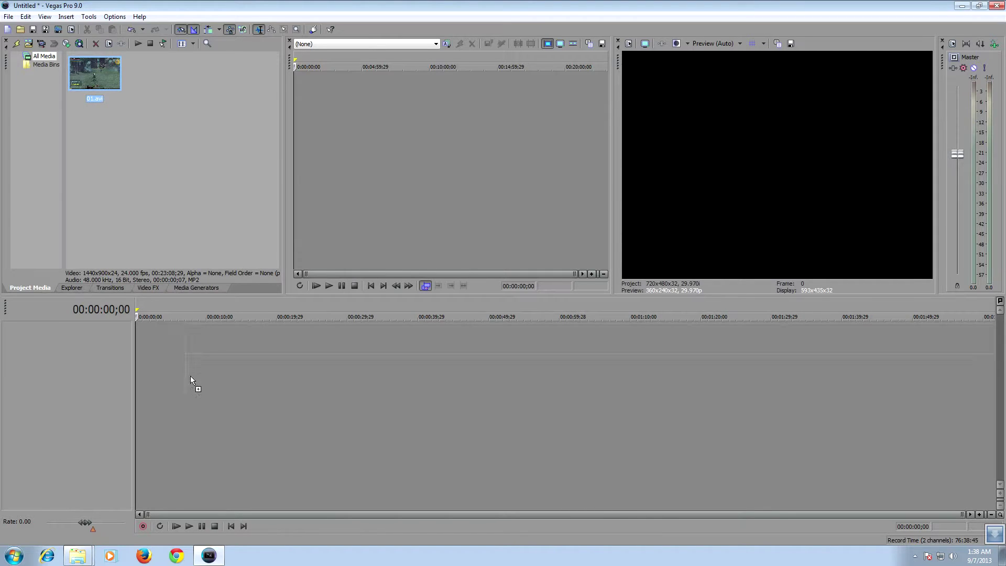
pyautogui.moveTo(190, 376); pyautogui.dragTo(184, 371)
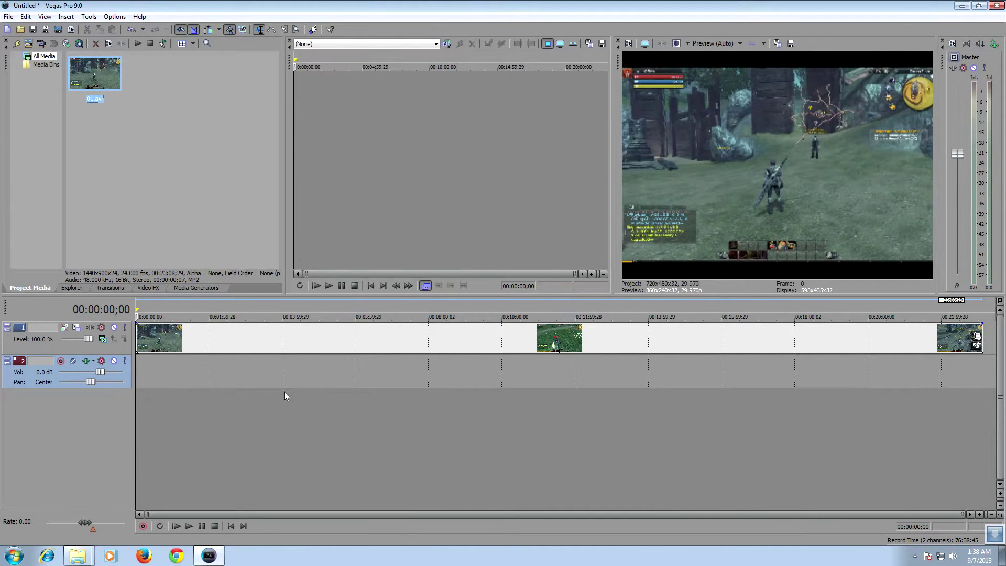
pyautogui.click(177, 420)
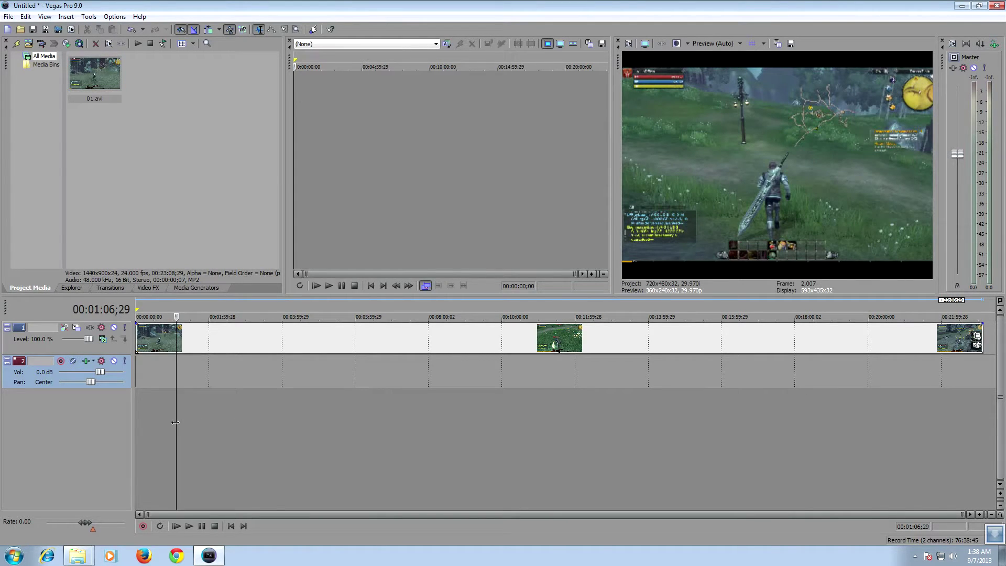
pyautogui.click(178, 423)
pyautogui.moveTo(179, 423); pyautogui.dragTo(237, 425)
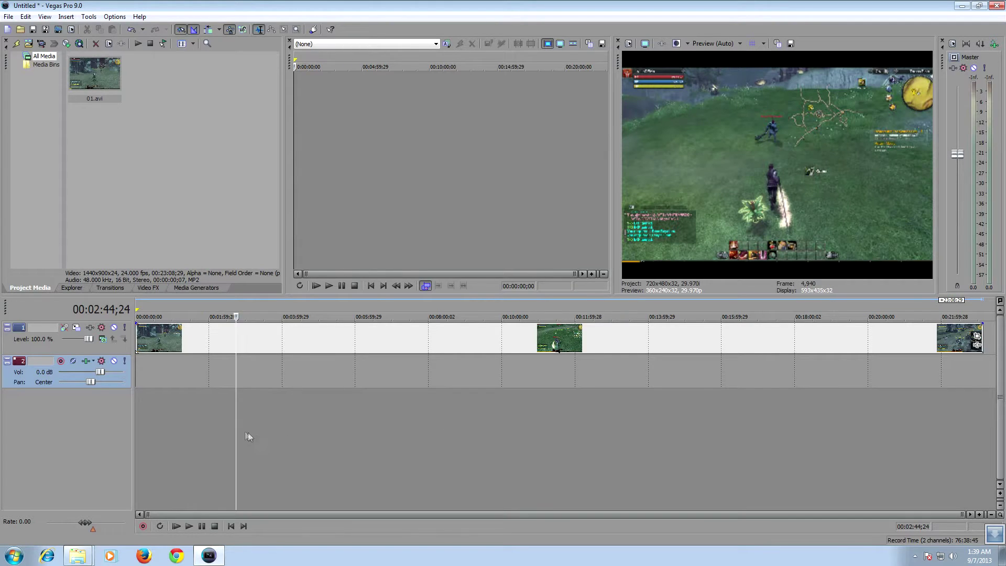
pyautogui.moveTo(236, 425); pyautogui.dragTo(259, 429)
pyautogui.scroll(3, 259, 429)
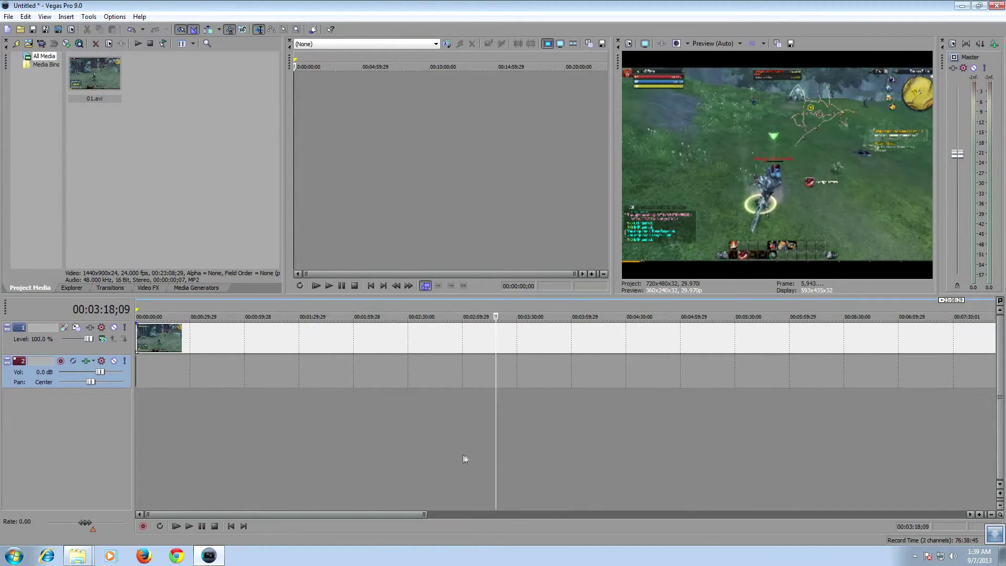
pyautogui.moveTo(498, 447); pyautogui.dragTo(617, 447)
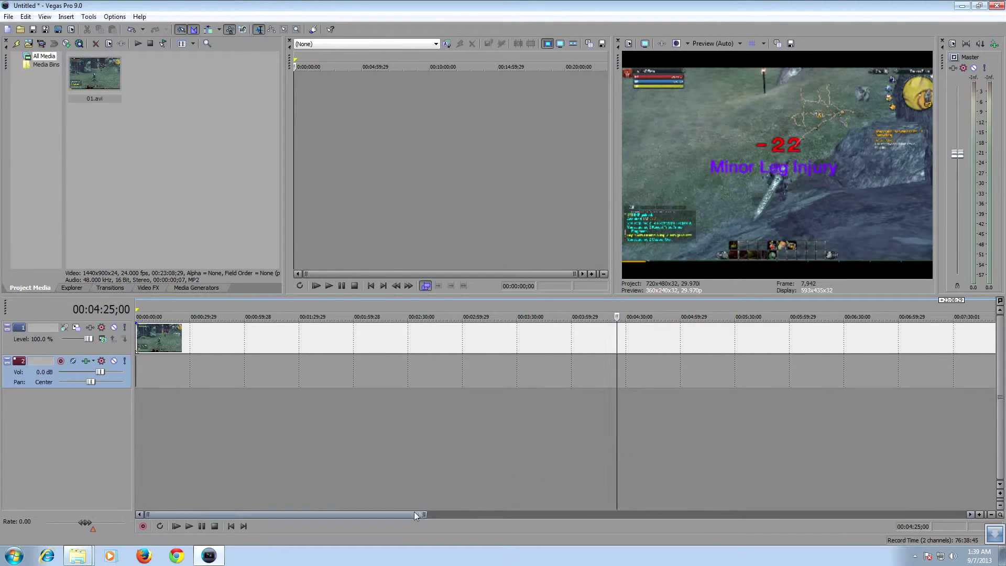
pyautogui.moveTo(426, 514); pyautogui.dragTo(964, 528)
pyautogui.moveTo(297, 429); pyautogui.dragTo(427, 435)
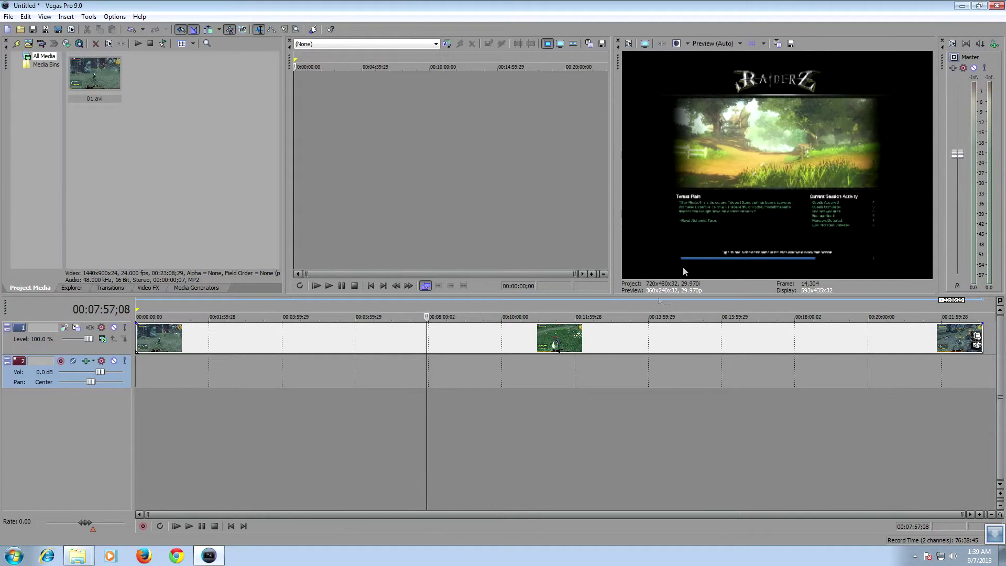
# - Set the preview quality to Draft (Half)
pyautogui.click(741, 44)
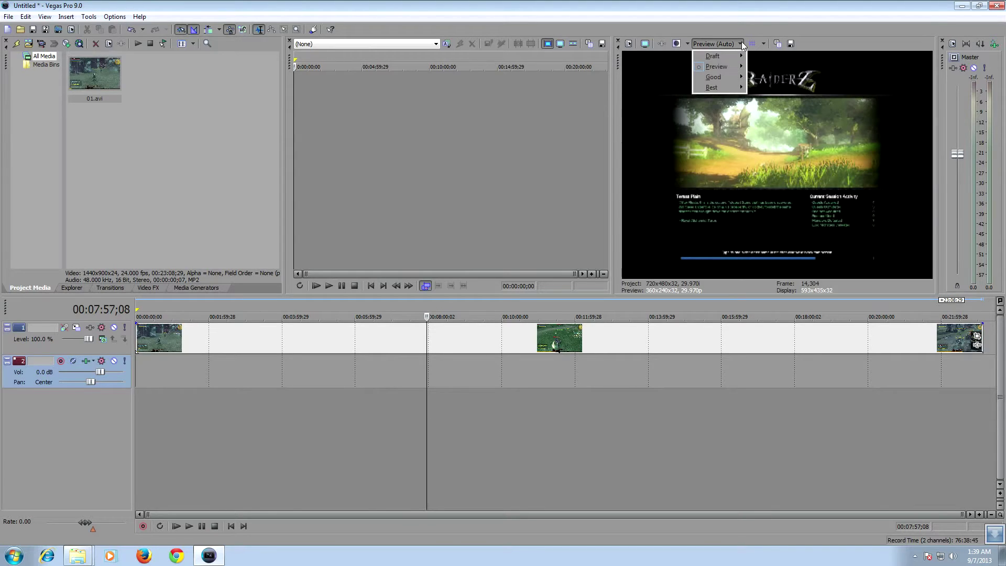
pyautogui.moveTo(728, 57)
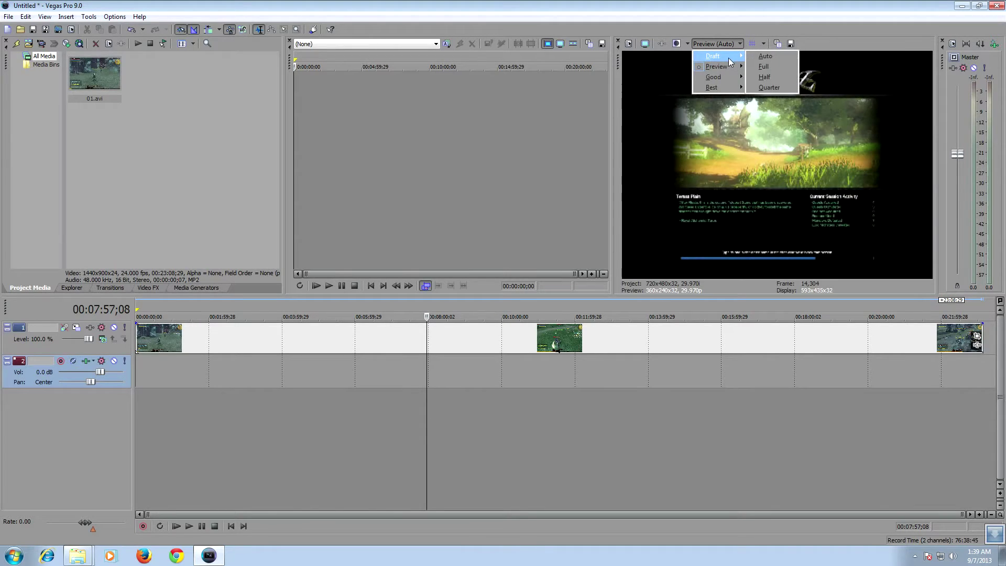
pyautogui.click(773, 79)
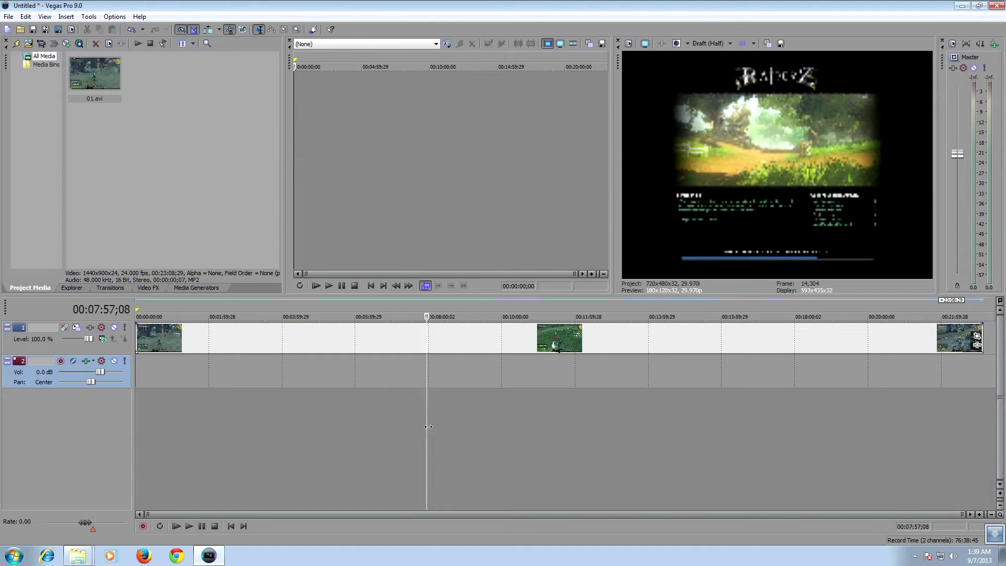
# - Scrub the timeline to about 11:10, then minimize Vegas to the desktop
pyautogui.click(534, 431)
pyautogui.moveTo(534, 432); pyautogui.dragTo(499, 429)
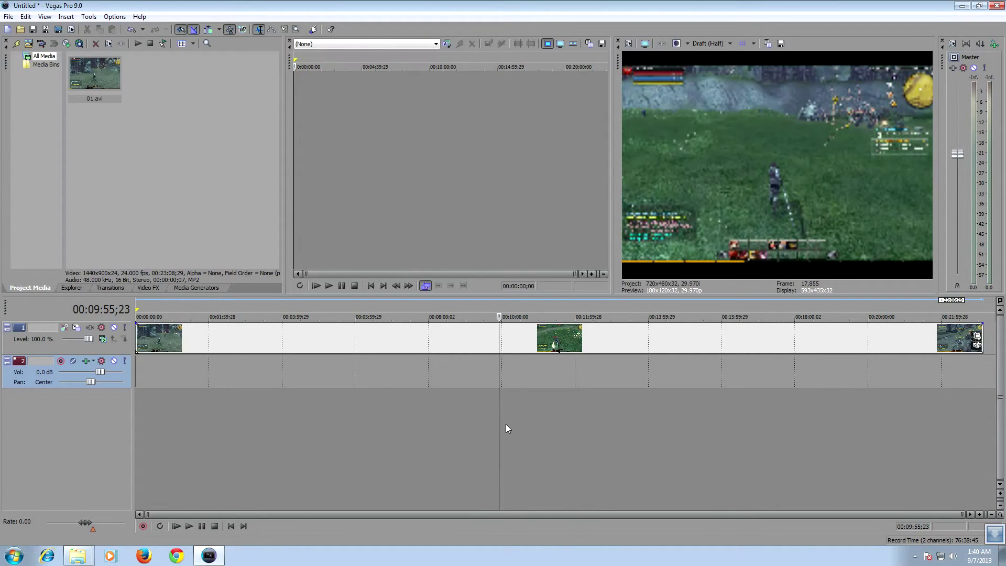
pyautogui.click(963, 6)
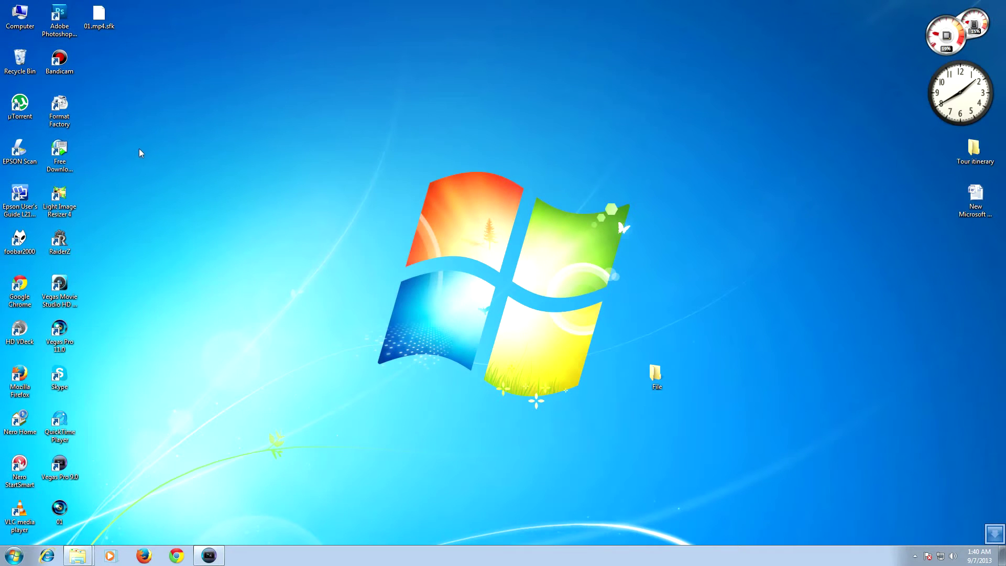
# - Launch Format Factory, open the File folder beside it, and add the 01 video for conversion
pyautogui.doubleClick(62, 121)
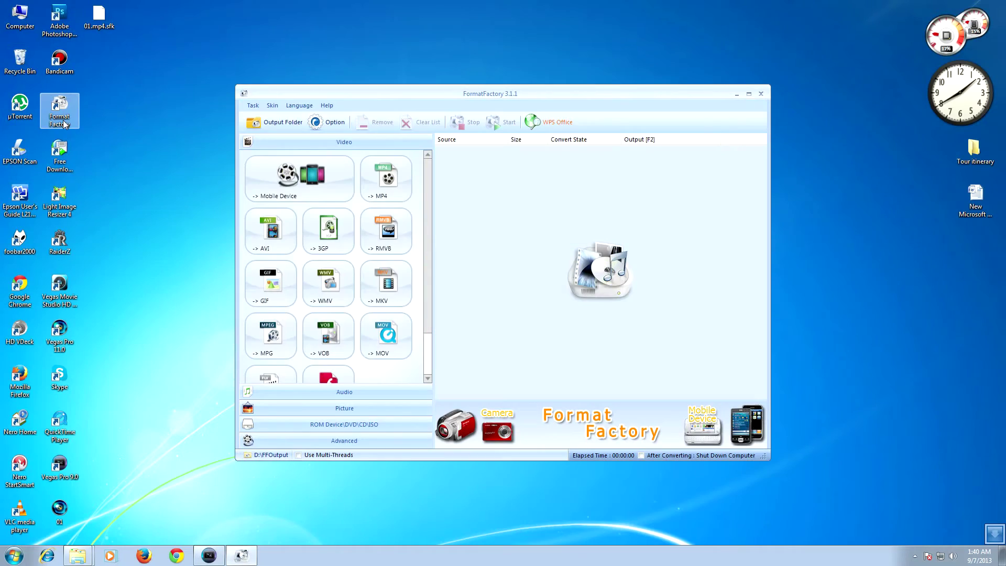
pyautogui.moveTo(401, 92); pyautogui.dragTo(260, 108)
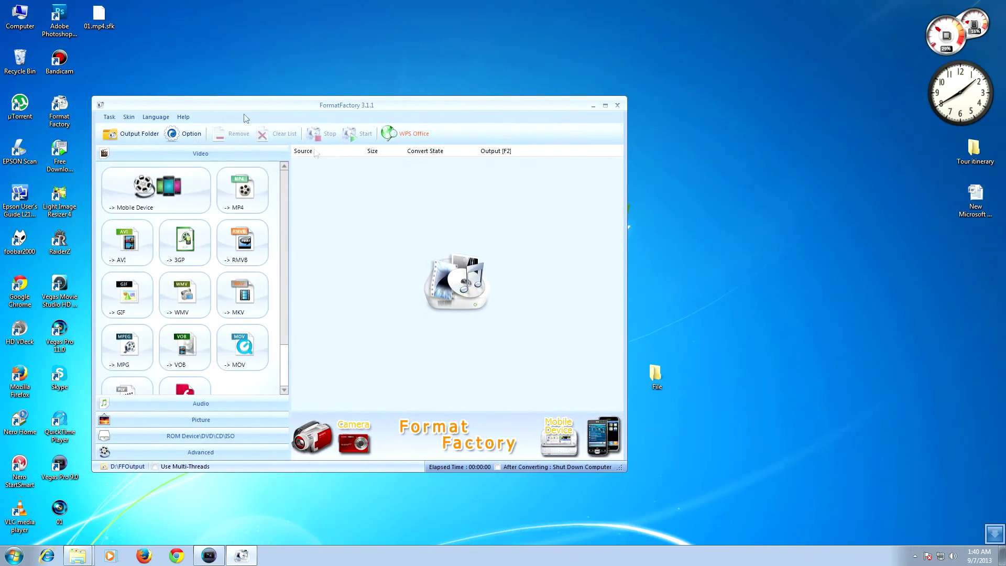
pyautogui.doubleClick(658, 378)
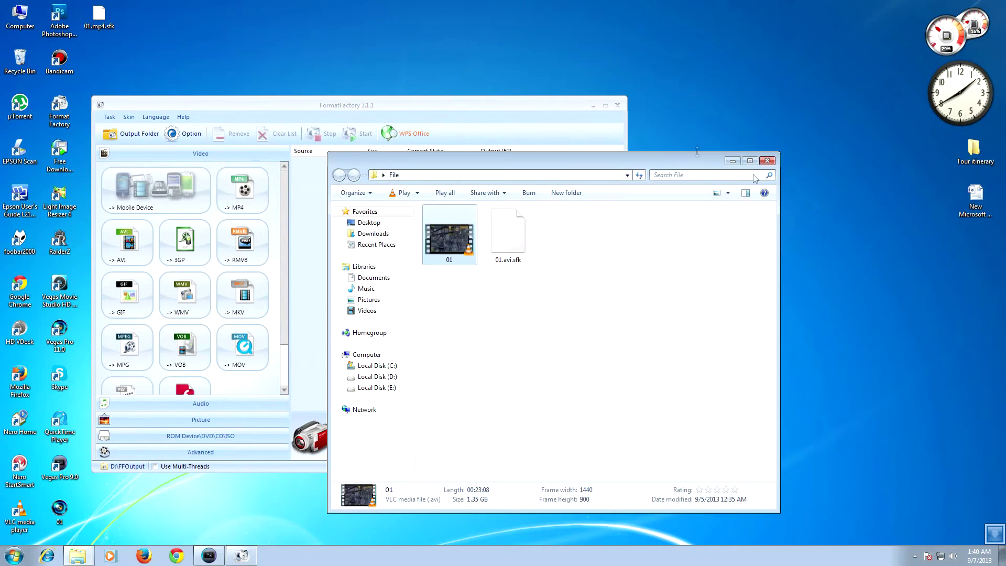
pyautogui.moveTo(623, 162); pyautogui.dragTo(919, 158)
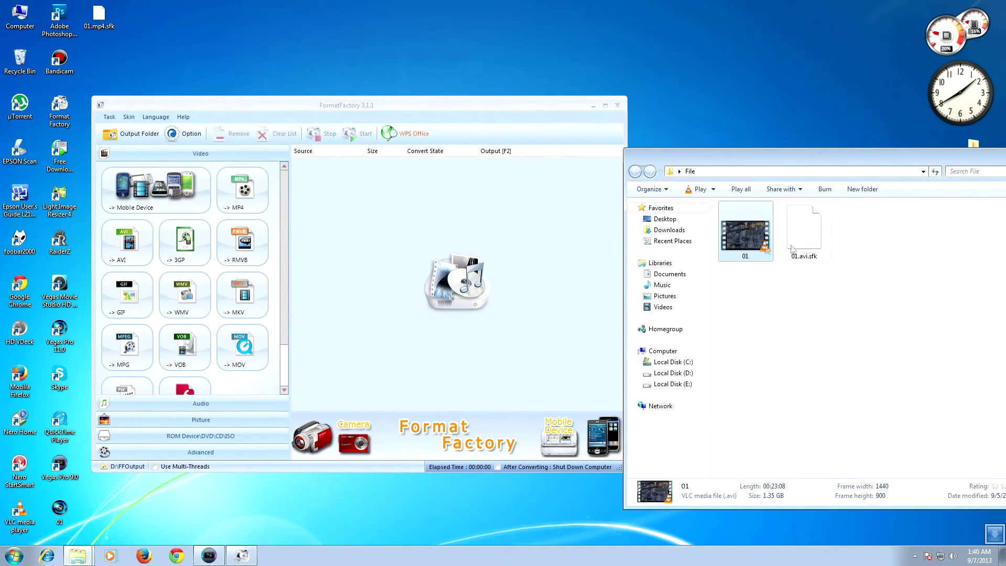
pyautogui.moveTo(746, 234); pyautogui.dragTo(388, 218)
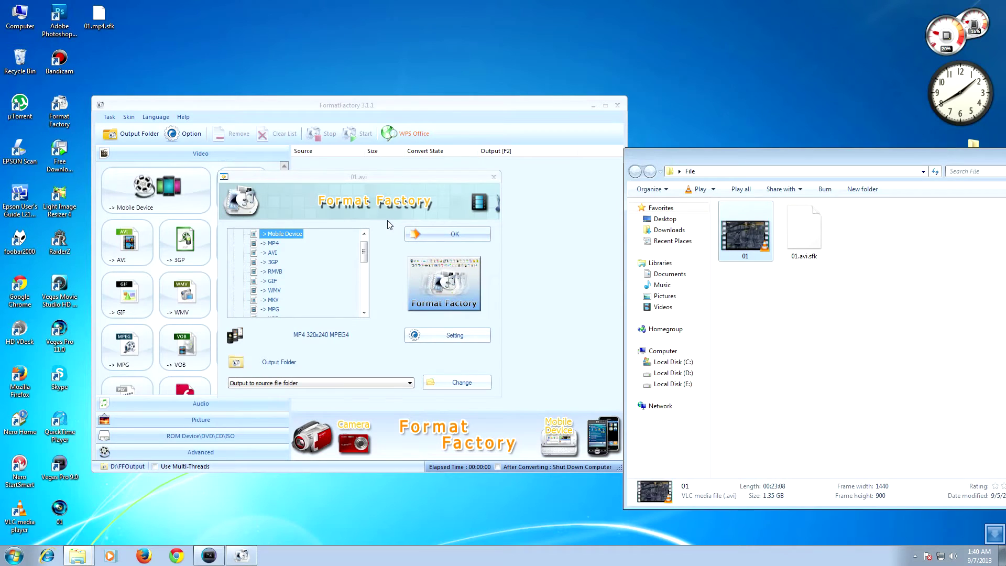
# - Choose MP4 output for 01.avi with the AVC 240p video profile
pyautogui.click(267, 244)
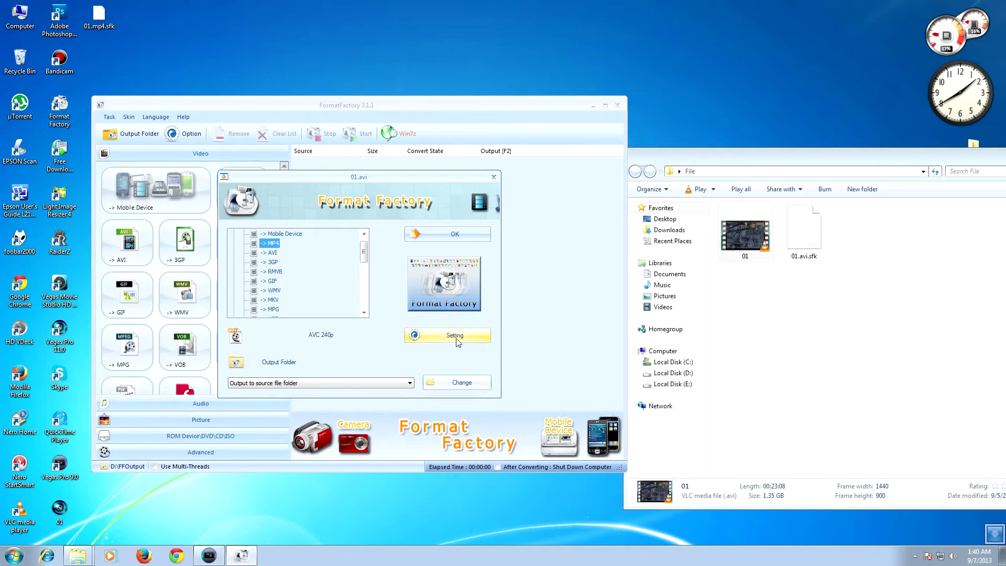
pyautogui.click(477, 339)
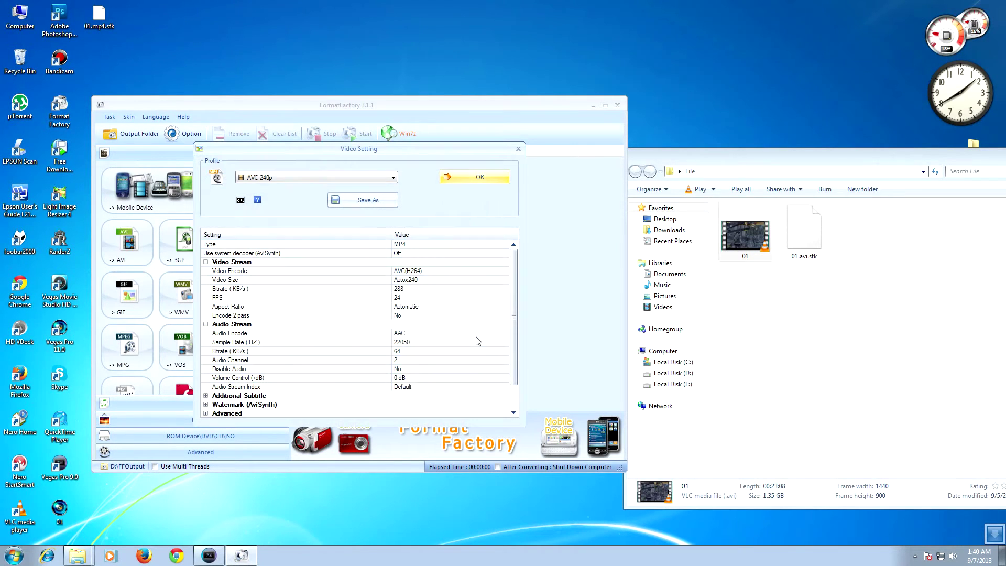
pyautogui.click(388, 180)
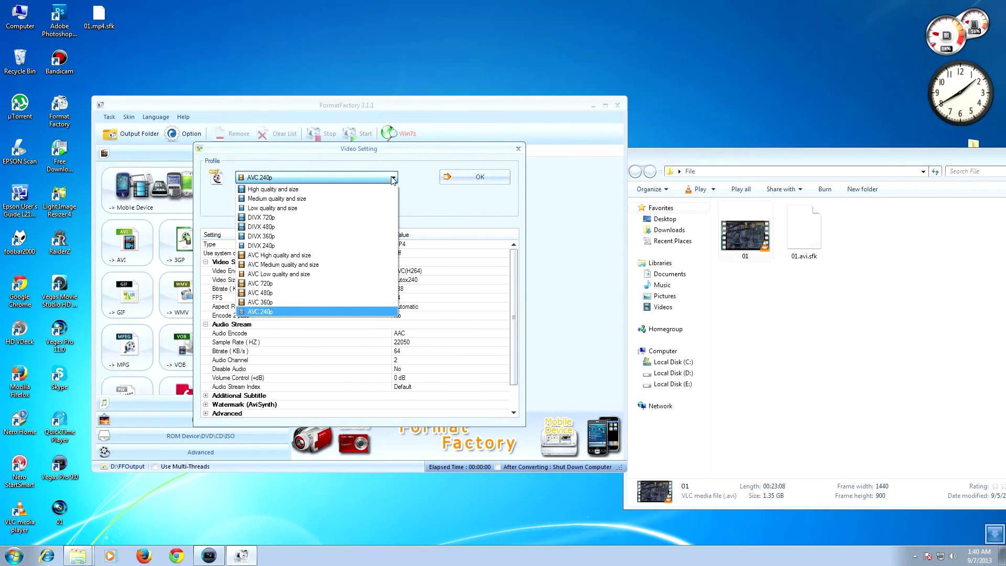
pyautogui.click(293, 311)
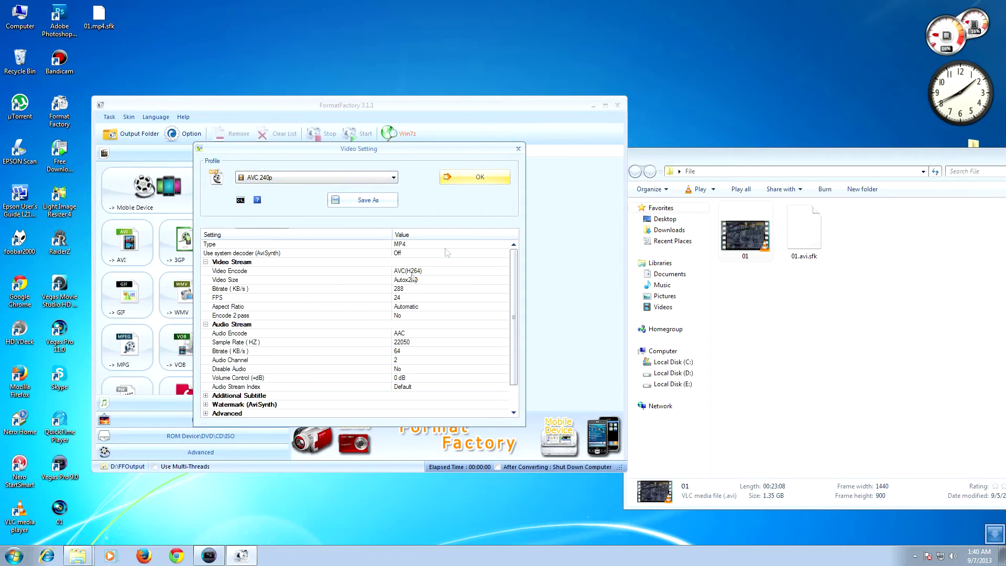
pyautogui.click(490, 181)
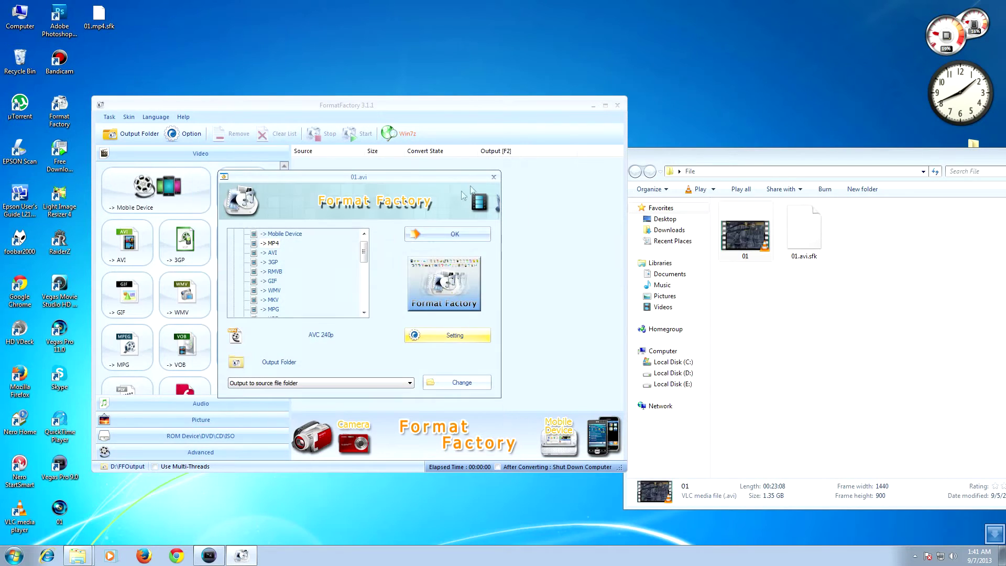
# - Confirm the MP4 output, convert 01.avi until Completed, and minimize Format Factory
pyautogui.click(428, 231)
pyautogui.click(358, 133)
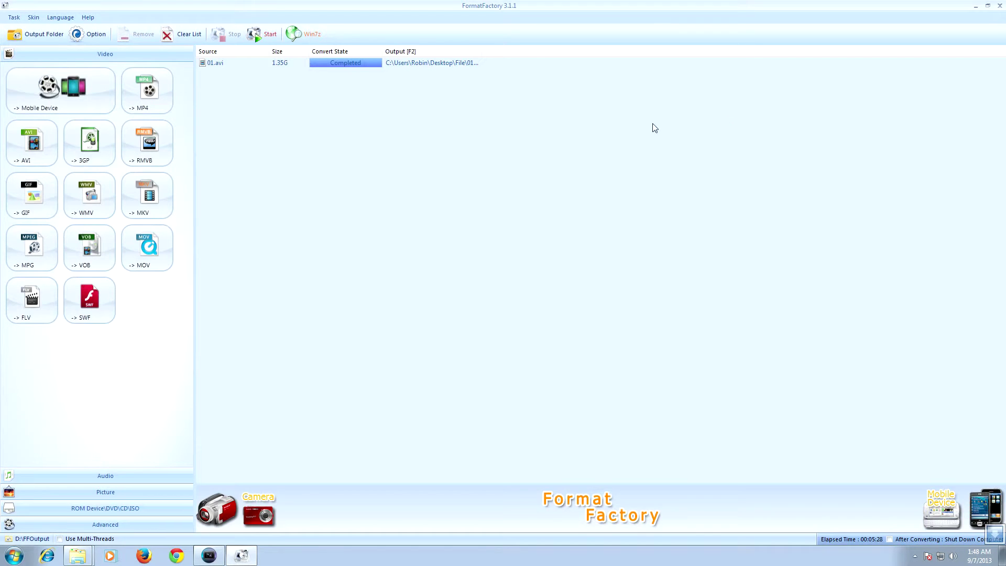
pyautogui.click(979, 6)
# - Compare the details of the 01 MP4 copy and original AVI, then launch Vegas Pro 9.0
pyautogui.doubleClick(655, 373)
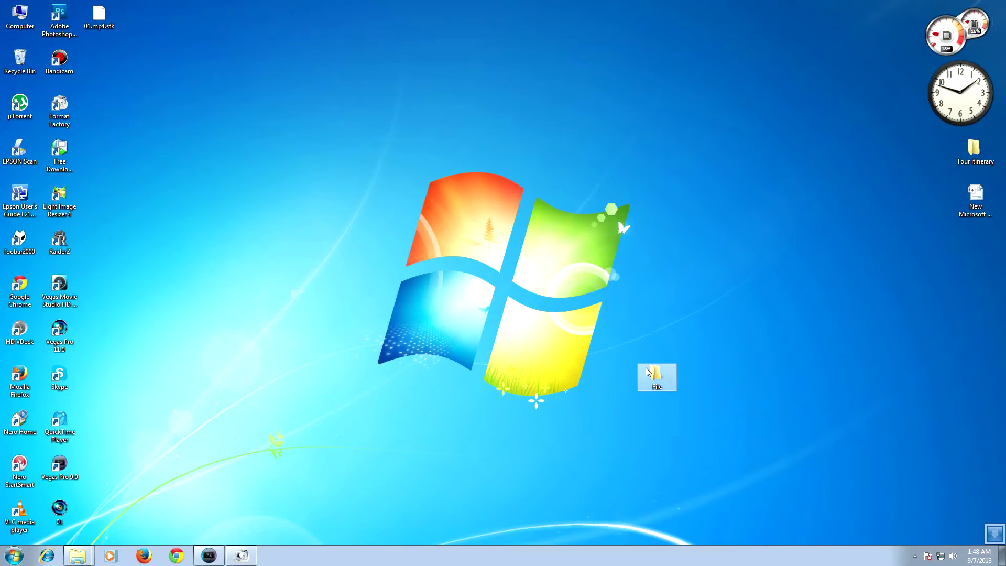
pyautogui.moveTo(199, 208); pyautogui.dragTo(474, 163)
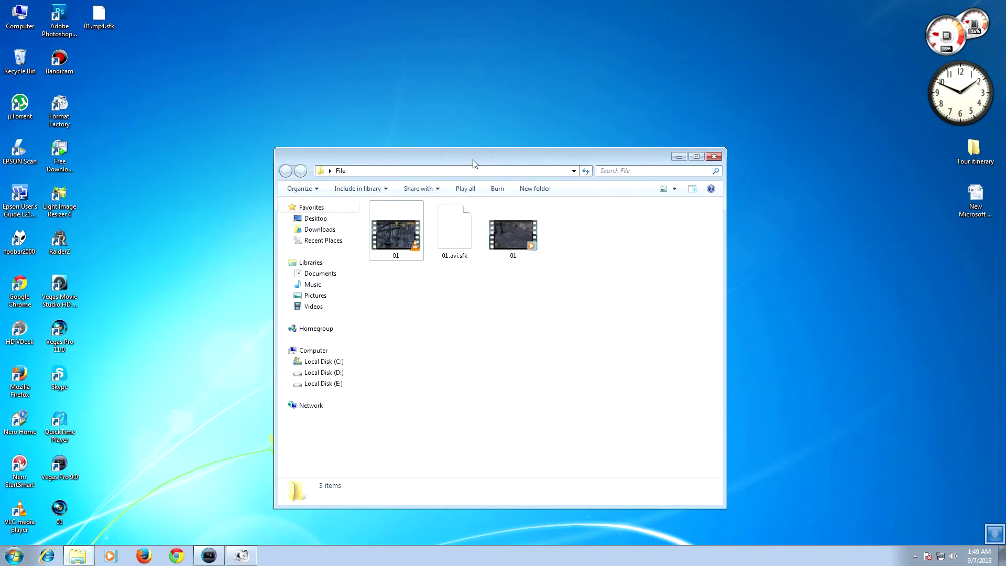
pyautogui.click(517, 255)
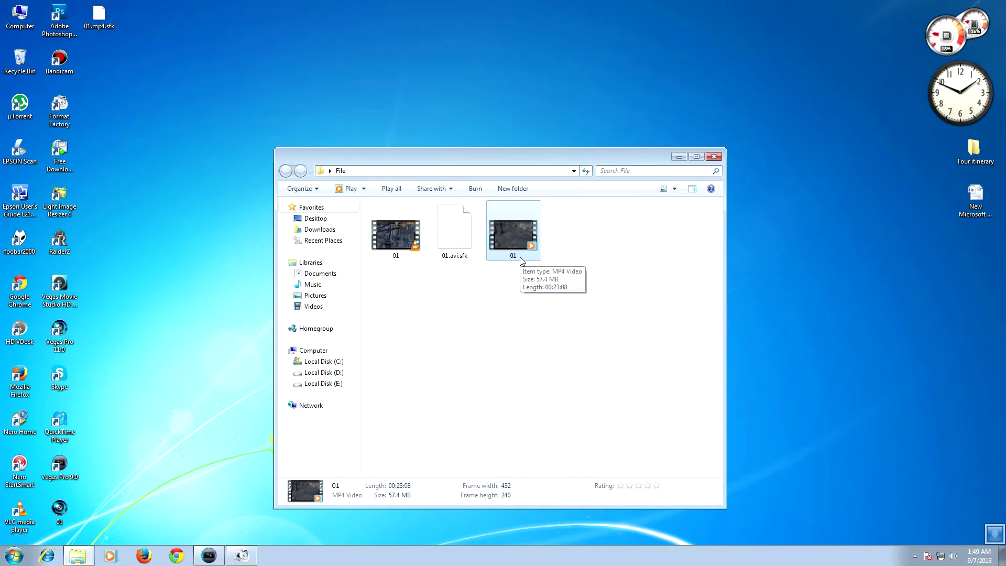
pyautogui.click(391, 245)
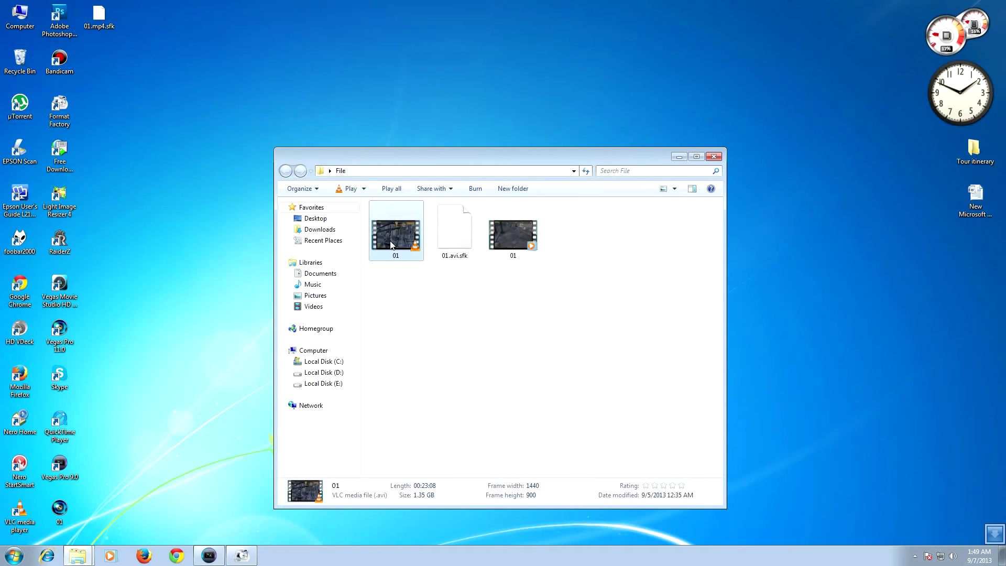
pyautogui.click(443, 307)
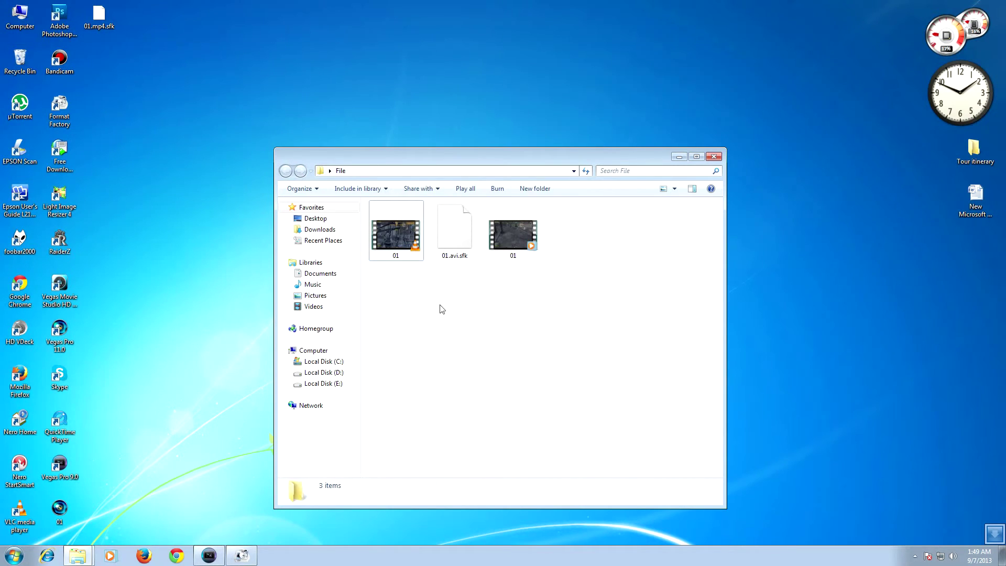
pyautogui.doubleClick(60, 465)
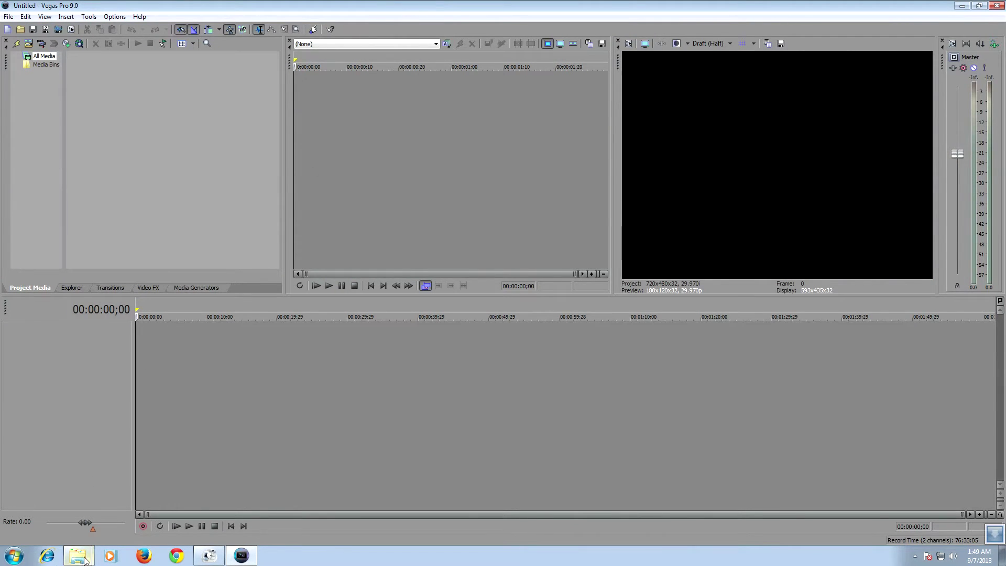
# - Import 01.mp4 from the File folder into Project Media and lay it on the timeline
pyautogui.moveTo(78, 556)
pyautogui.click(80, 536)
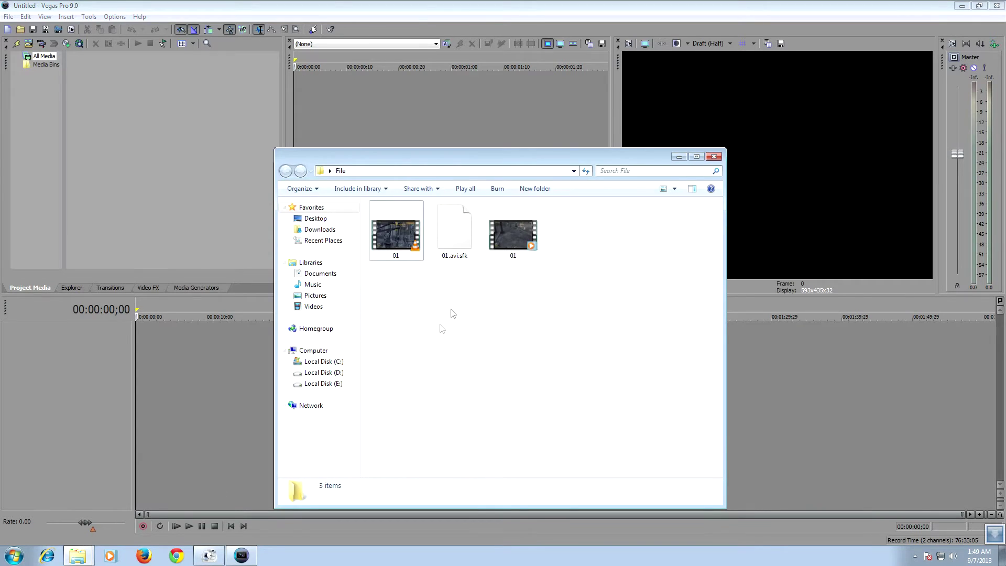
pyautogui.click(498, 238)
pyautogui.moveTo(169, 171); pyautogui.dragTo(141, 190)
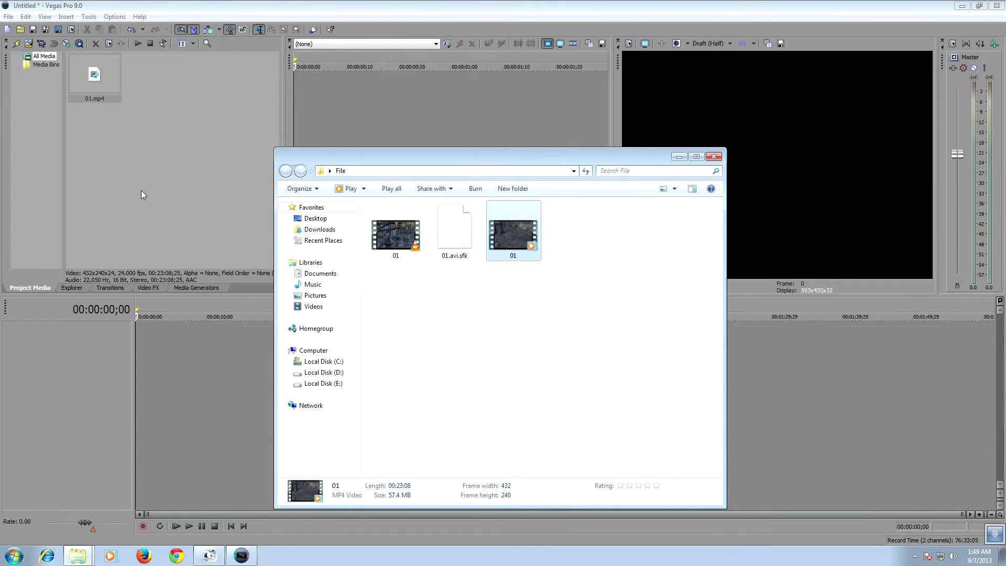
pyautogui.click(679, 157)
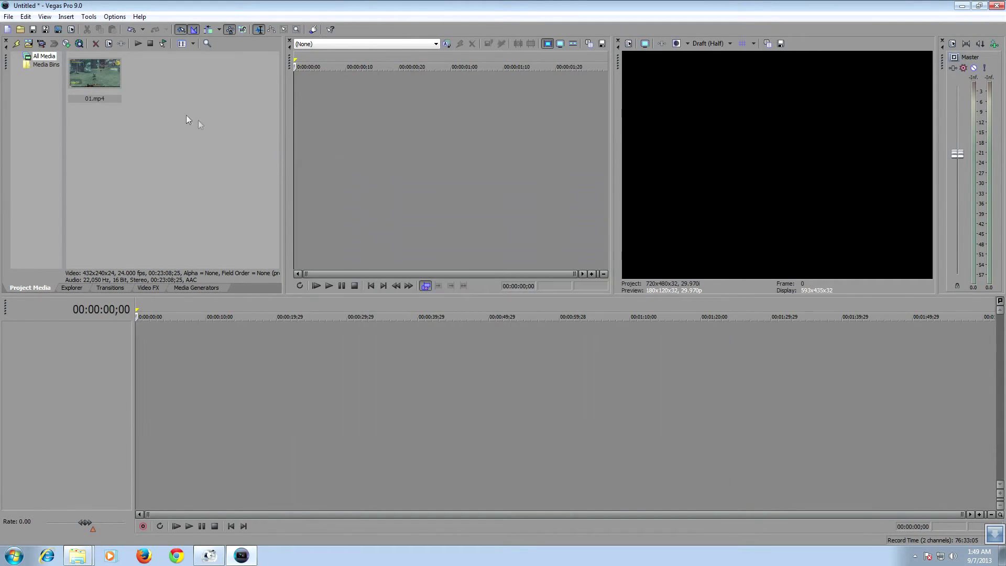
pyautogui.moveTo(92, 77); pyautogui.dragTo(141, 348)
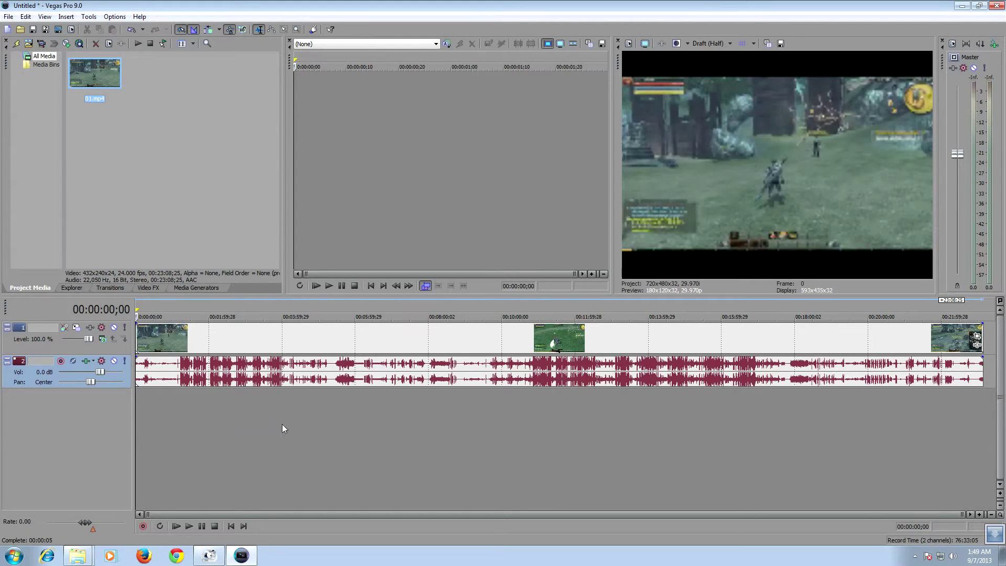
pyautogui.rightClick(332, 333)
# - Turn off Maintain aspect ratio in the 01.mp4 video event's properties
pyautogui.click(367, 325)
pyautogui.click(446, 182)
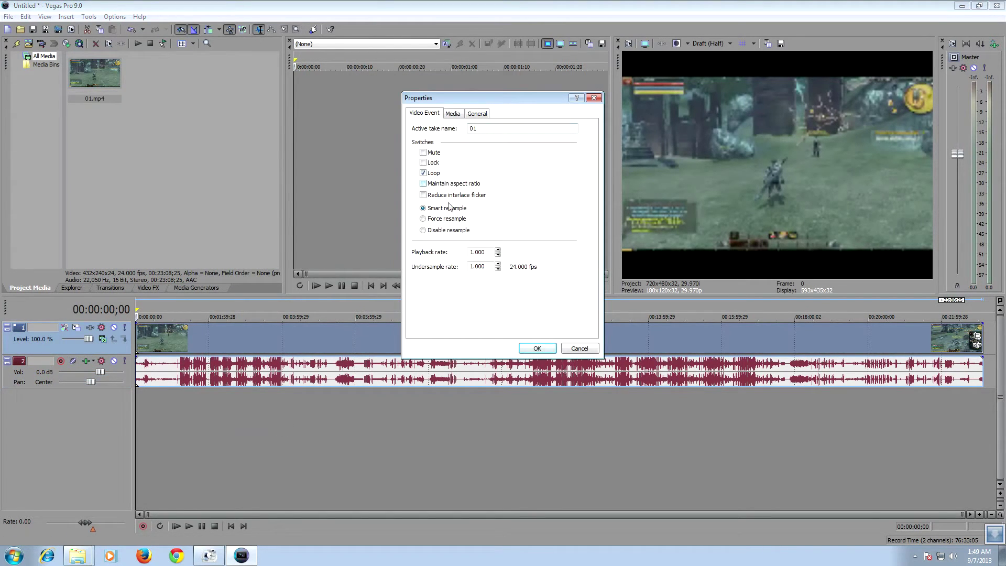
pyautogui.click(537, 349)
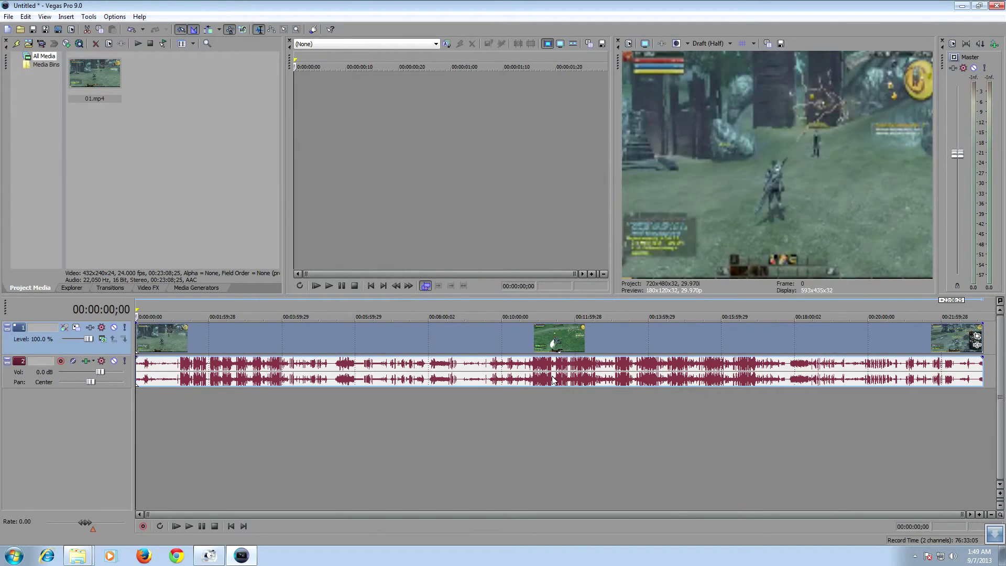
# - Zoom the timeline and move the playhead to 00:01:07;21
pyautogui.click(209, 442)
pyautogui.scroll(3, 209, 442)
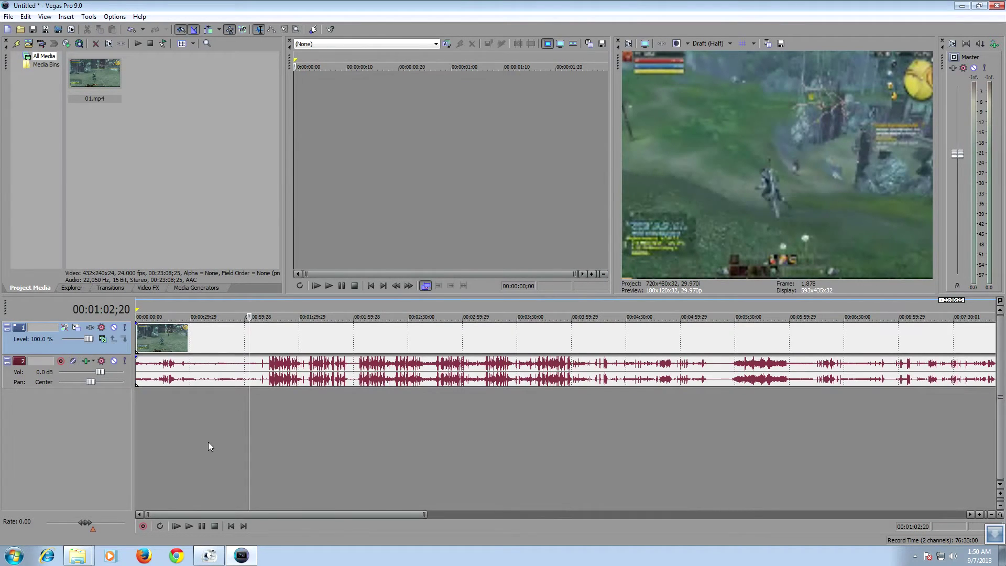
pyautogui.scroll(2, 208, 443)
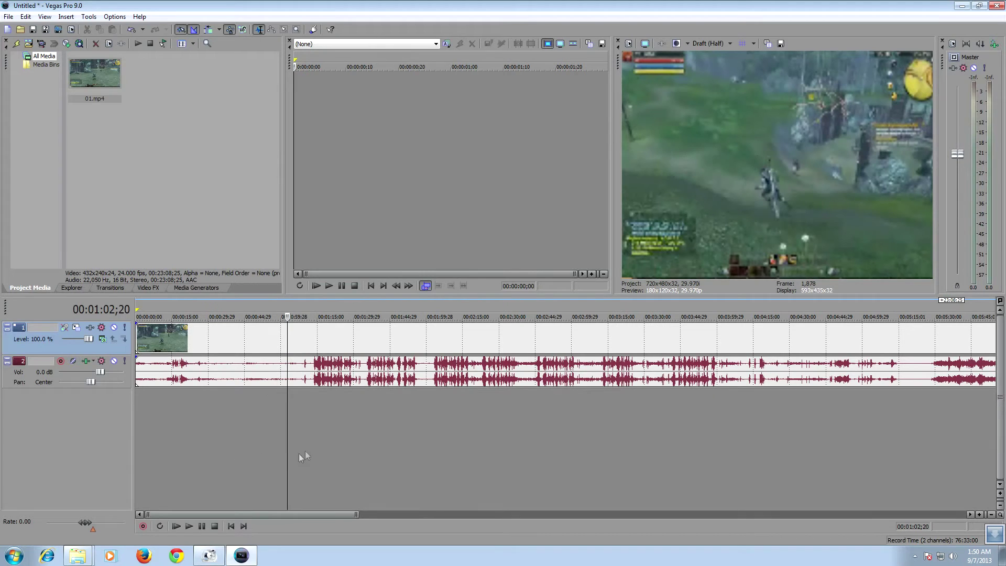
pyautogui.click(289, 432)
pyautogui.moveTo(289, 432); pyautogui.dragTo(327, 432)
# - Set preview quality to Best (Auto) and move the playhead to 00:01:26;28
pyautogui.click(732, 43)
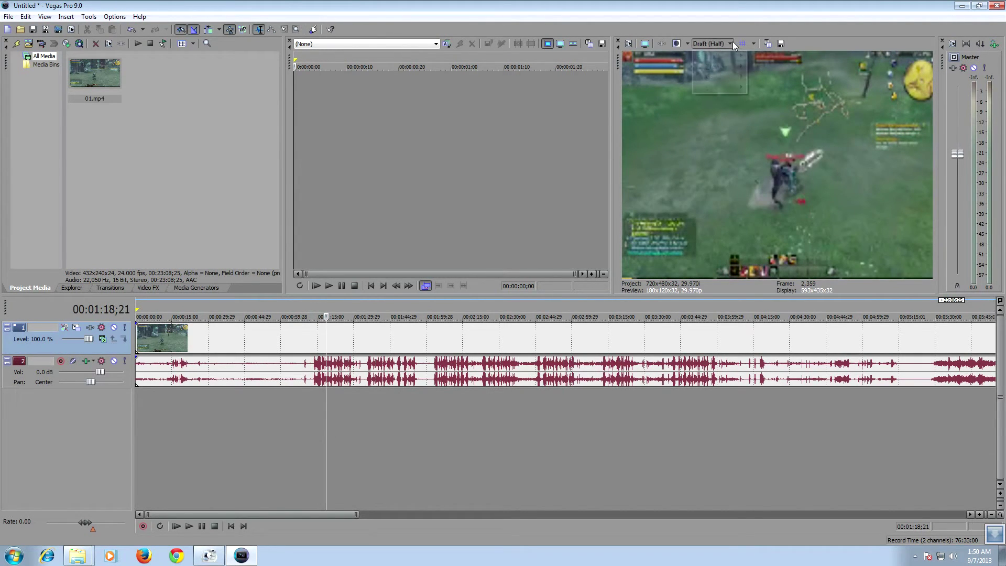
pyautogui.click(752, 86)
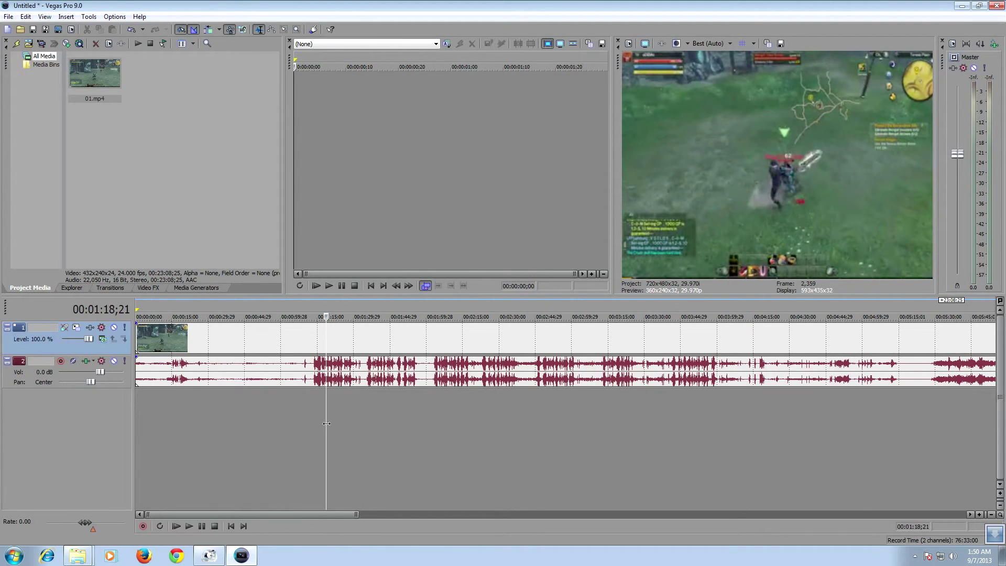
pyautogui.moveTo(328, 423); pyautogui.dragTo(357, 424)
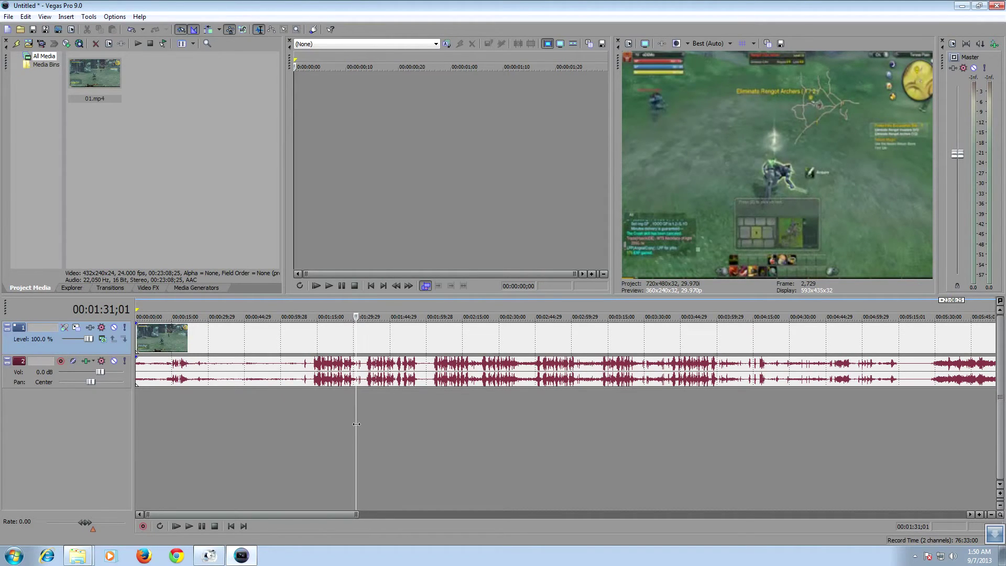
# - Split the clip at the playhead, at 00:01:48;29 and at 00:02:04;17
pyautogui.press('s')
pyautogui.click(399, 419)
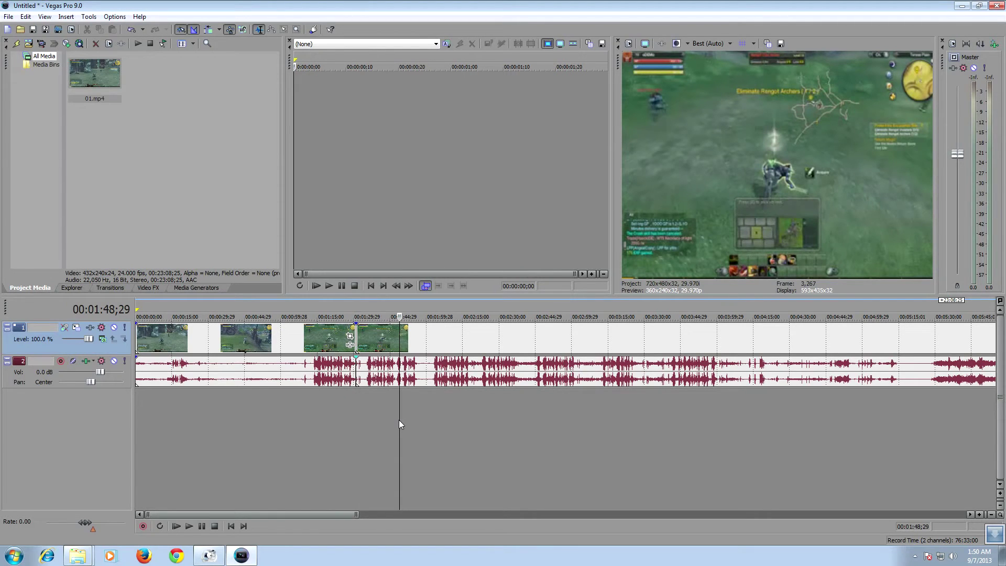
pyautogui.press('s')
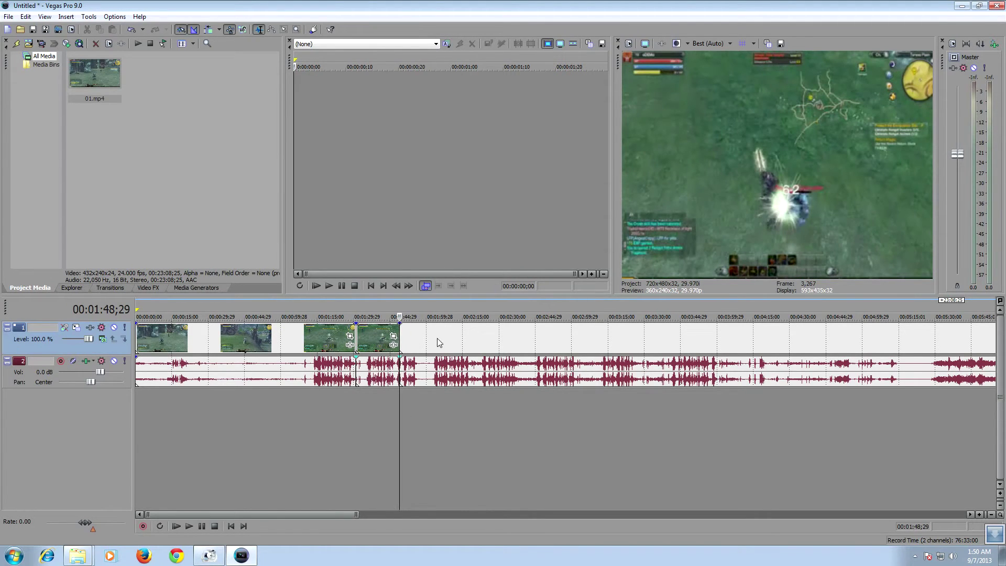
pyautogui.click(437, 338)
pyautogui.press('s')
# - Apply the Simple 3D Blinds transition at the split
pyautogui.click(139, 287)
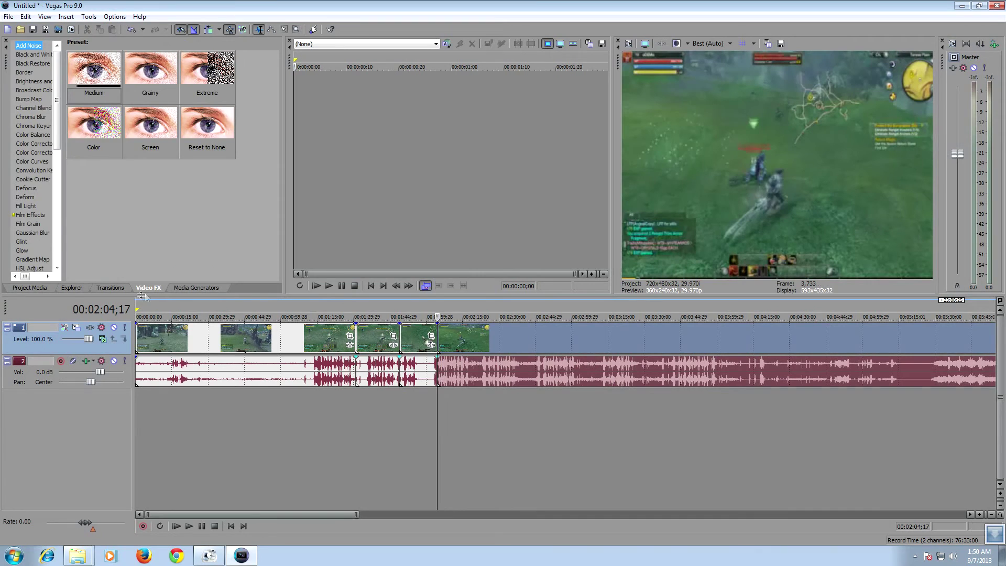
pyautogui.click(110, 288)
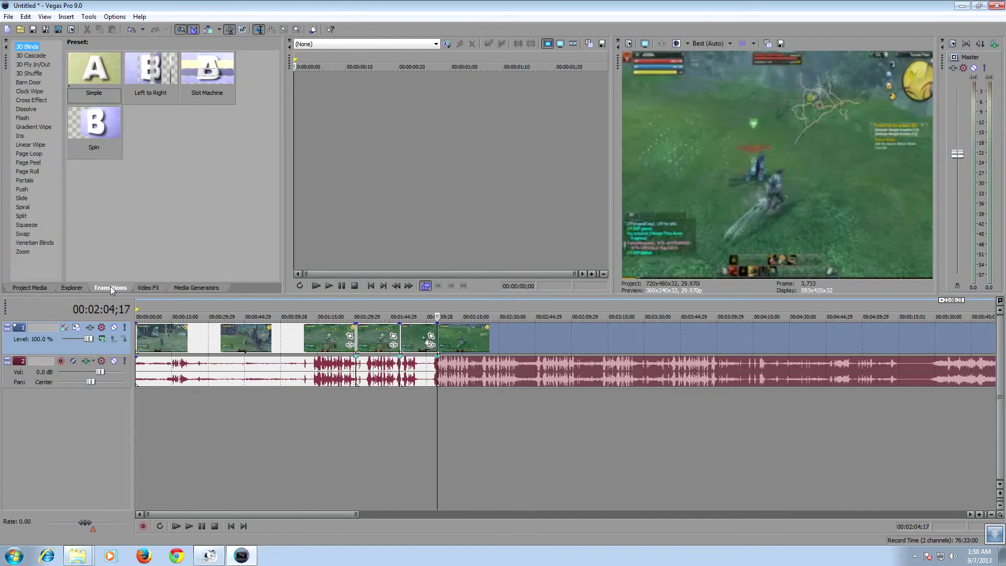
pyautogui.moveTo(93, 68); pyautogui.dragTo(438, 341)
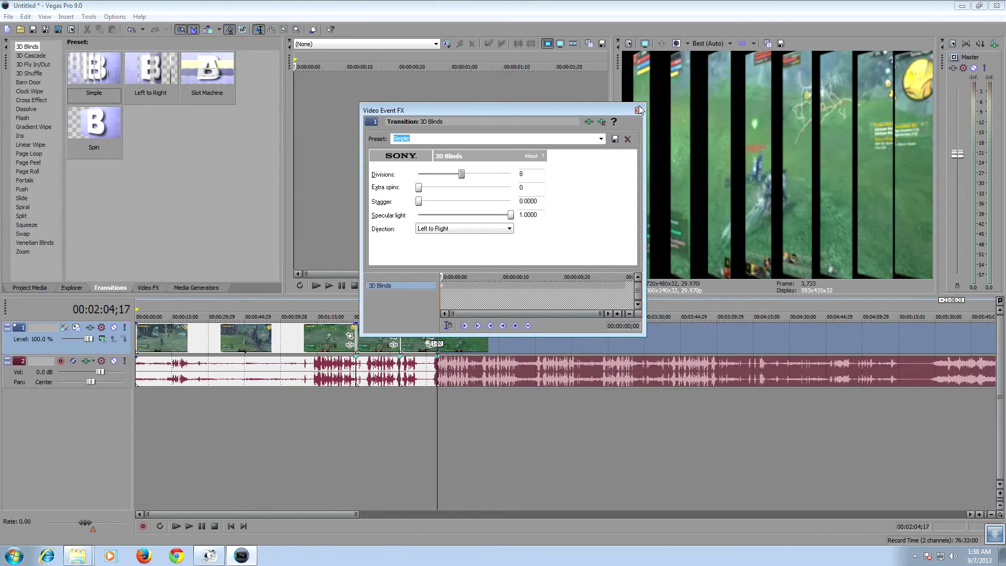
pyautogui.click(638, 110)
# - Split the events at 00:02:40;07 and 00:03:15;09, then shift later events right to leave a gap
pyautogui.click(523, 421)
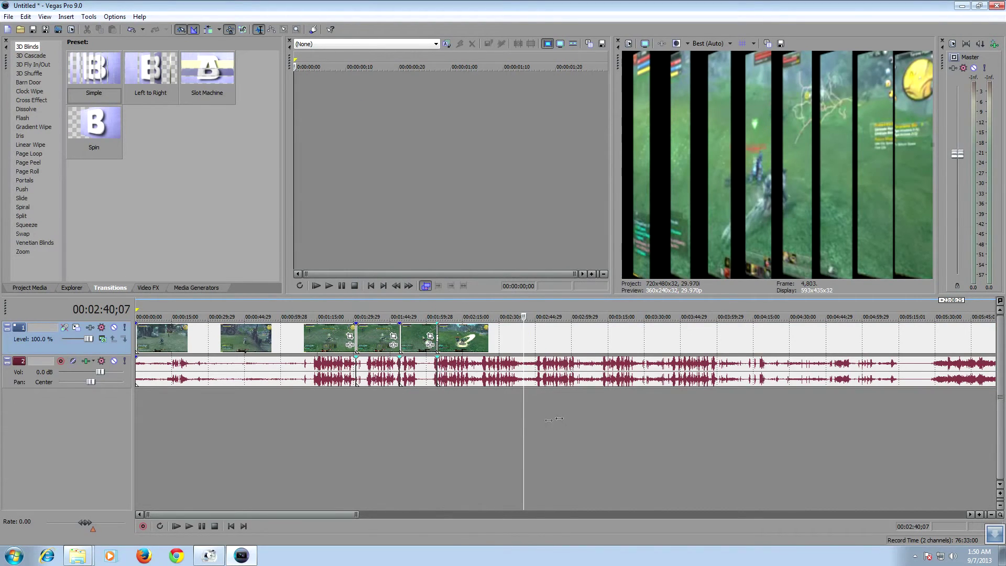
pyautogui.press('s')
pyautogui.moveTo(523, 428); pyautogui.dragTo(609, 430)
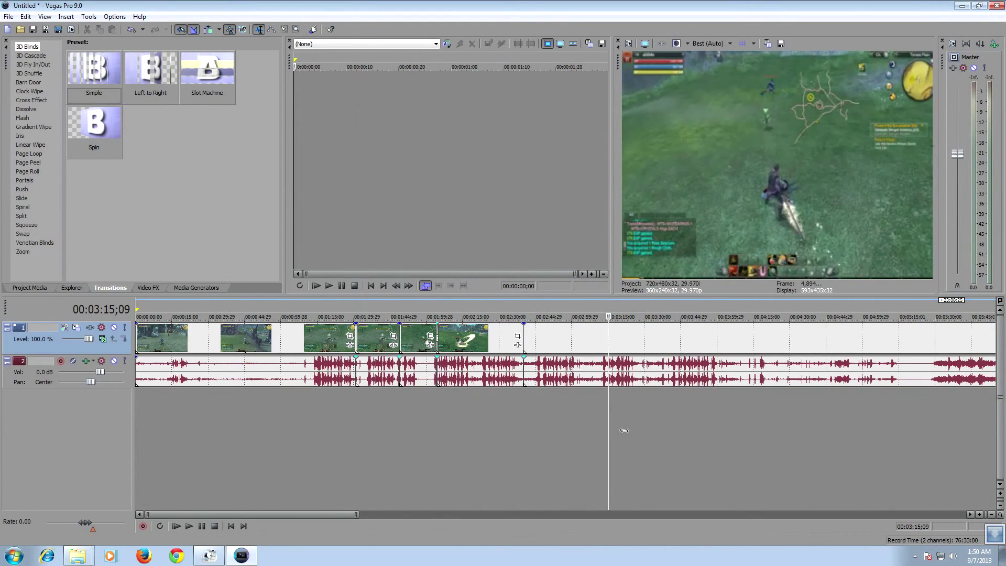
pyautogui.press('s')
pyautogui.moveTo(613, 338); pyautogui.dragTo(571, 347)
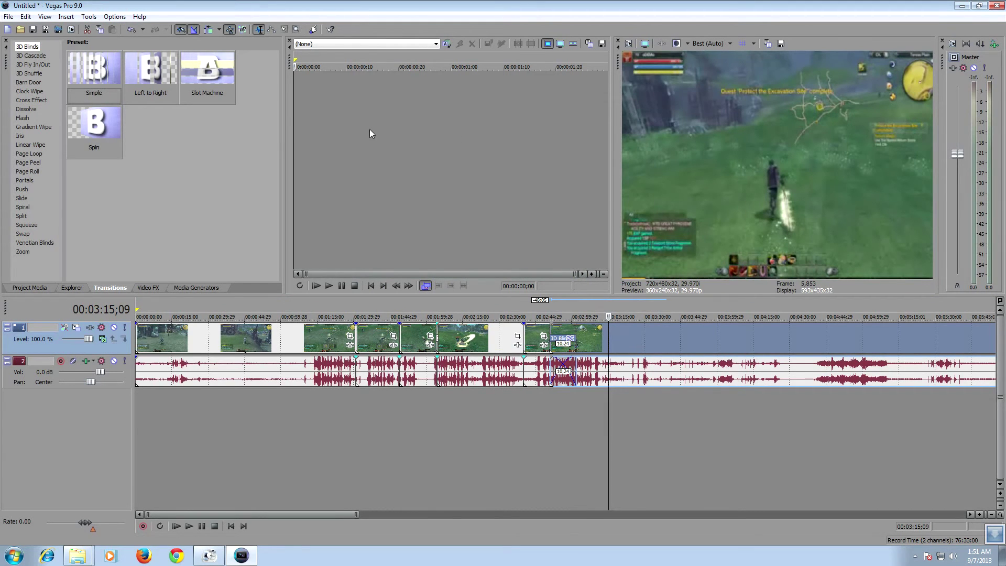
# - Save the project as 00.veg and close Vegas Pro 9.0
pyautogui.click(4, 18)
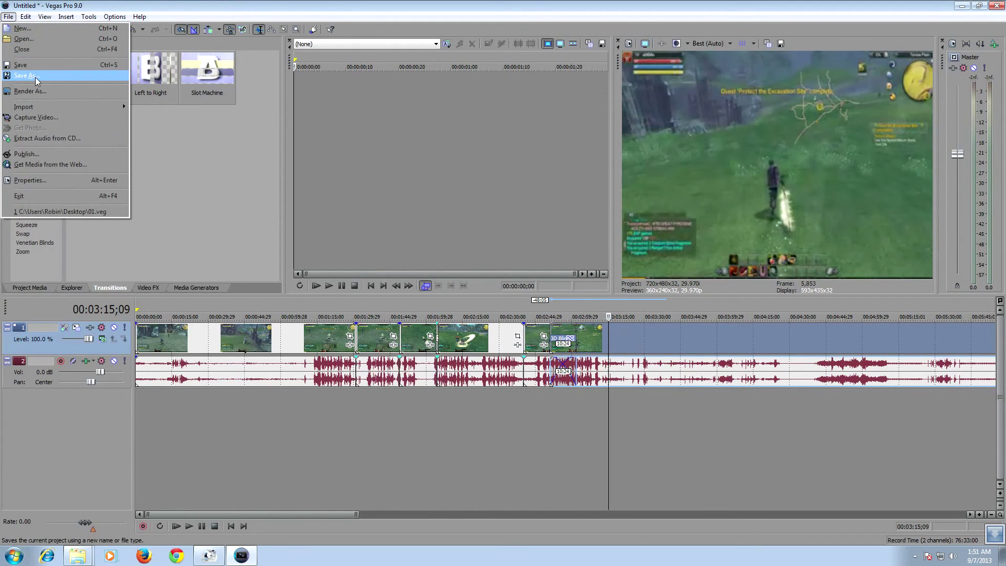
pyautogui.click(34, 76)
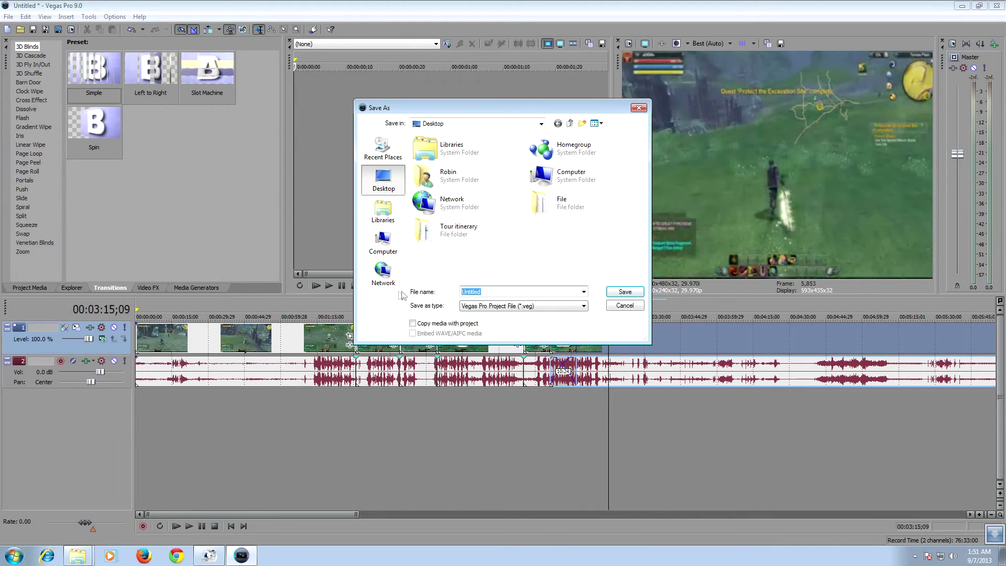
pyautogui.write('00')
pyautogui.click(624, 291)
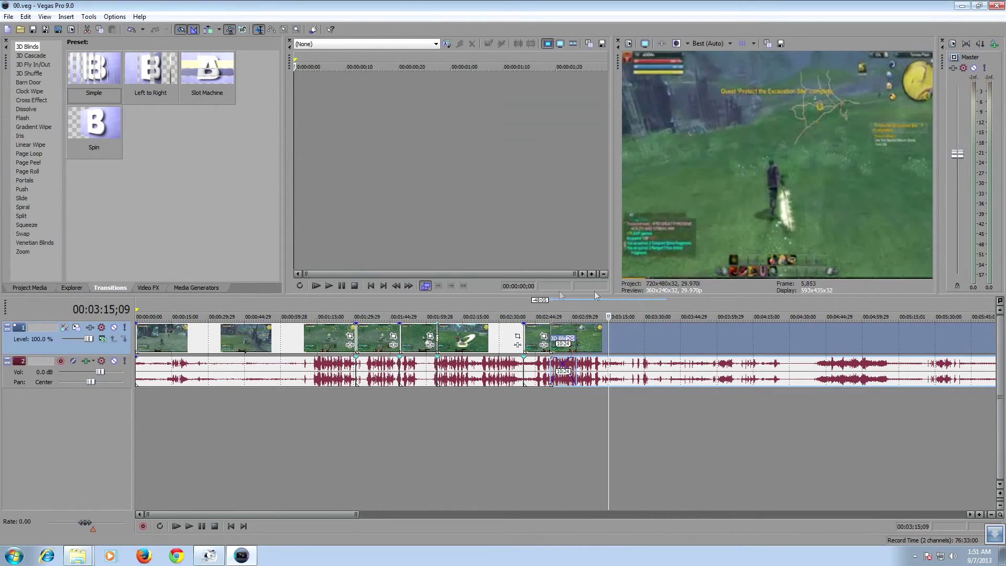
pyautogui.click(998, 6)
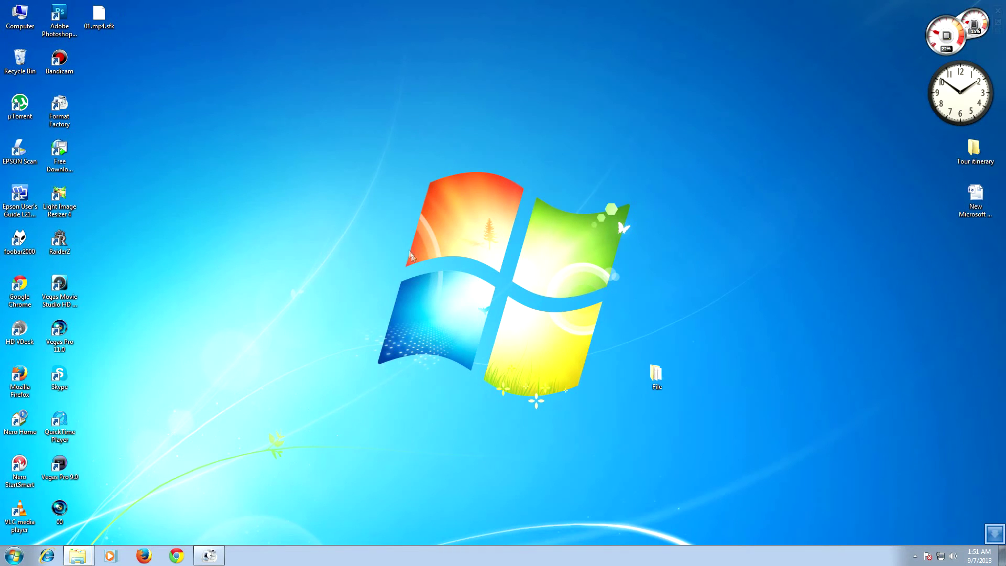
# - Delete the low-res 01 MP4 from the File folder and open project 00 in Vegas Pro 11
pyautogui.doubleClick(656, 374)
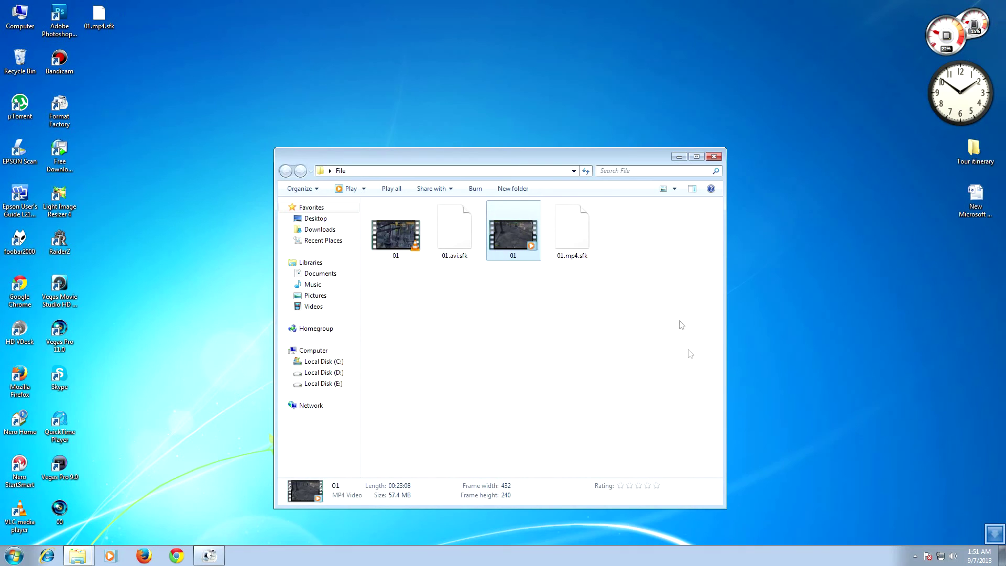
pyautogui.moveTo(553, 163); pyautogui.dragTo(609, 139)
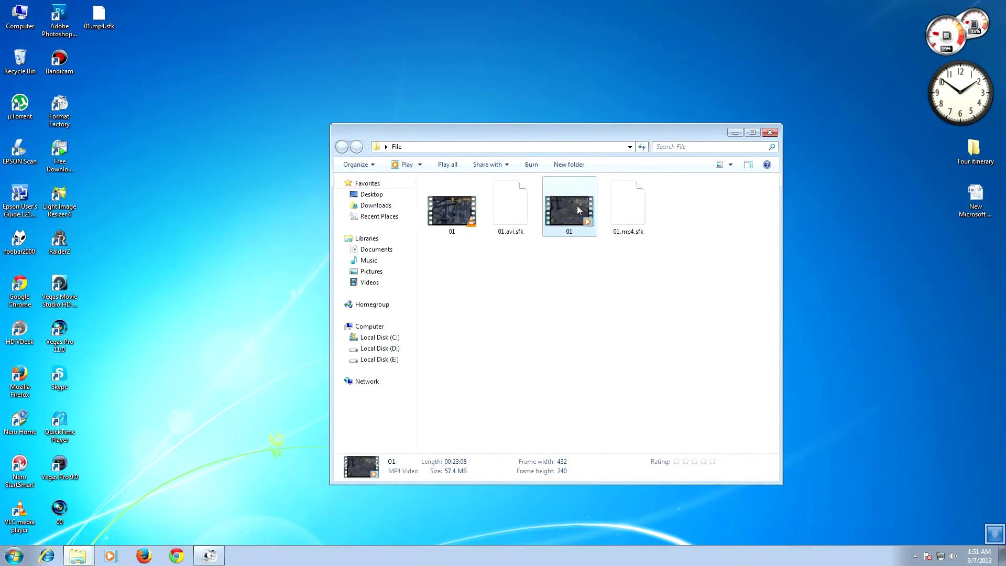
pyautogui.press('Delete')
pyautogui.click(544, 309)
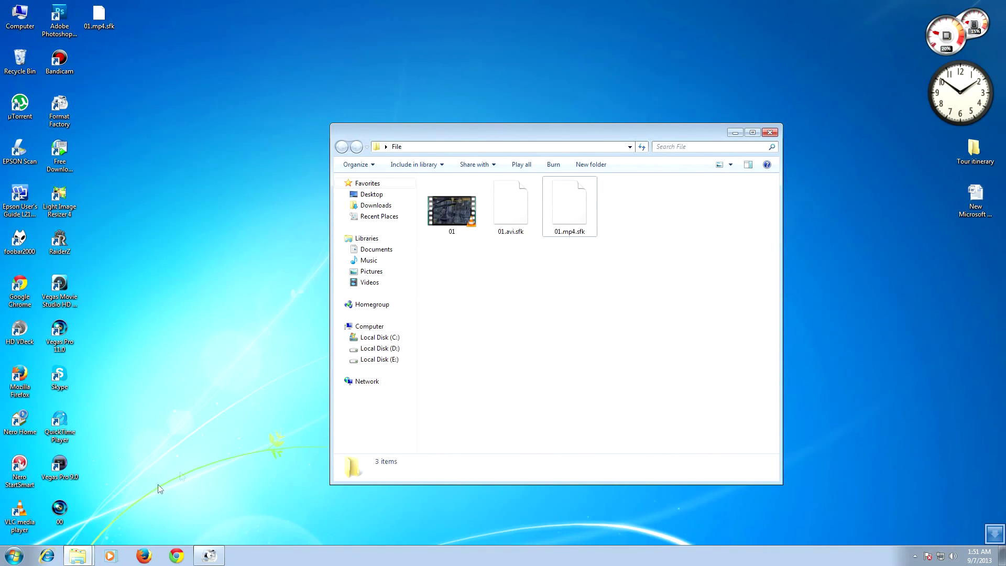
pyautogui.doubleClick(60, 510)
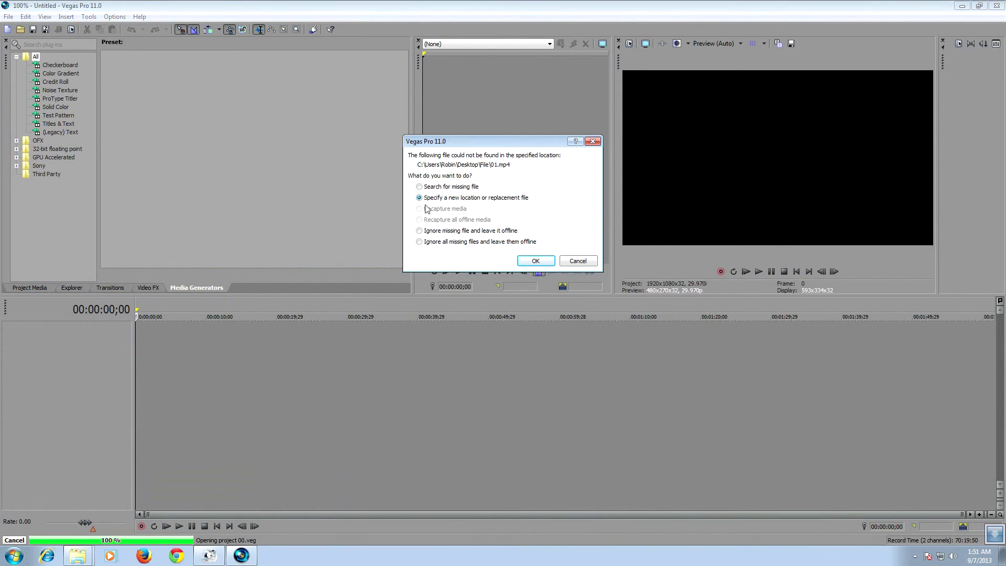
# - Relink the missing media in 00.veg to the 1440x900 01 video as its replacement file
pyautogui.click(537, 262)
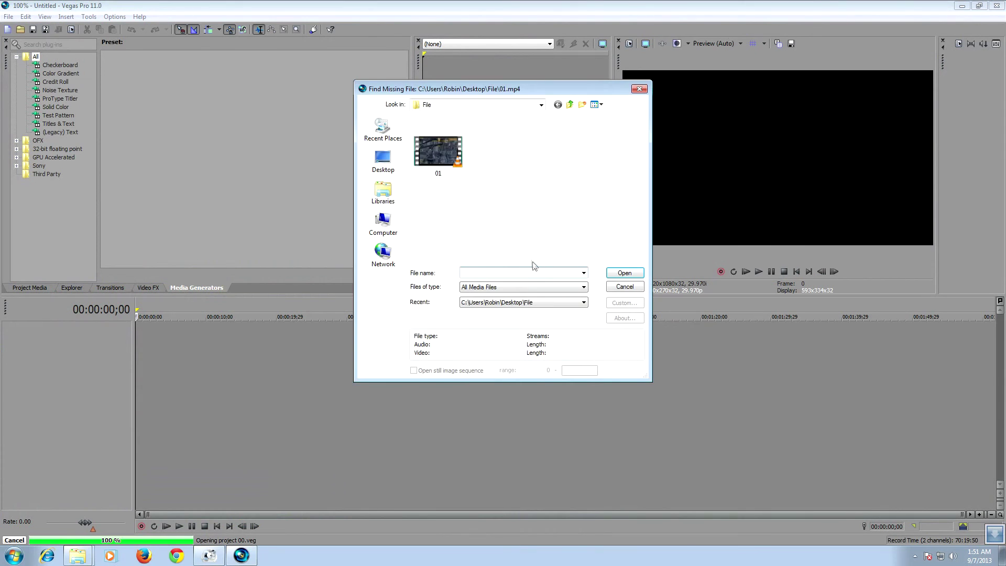
pyautogui.click(446, 149)
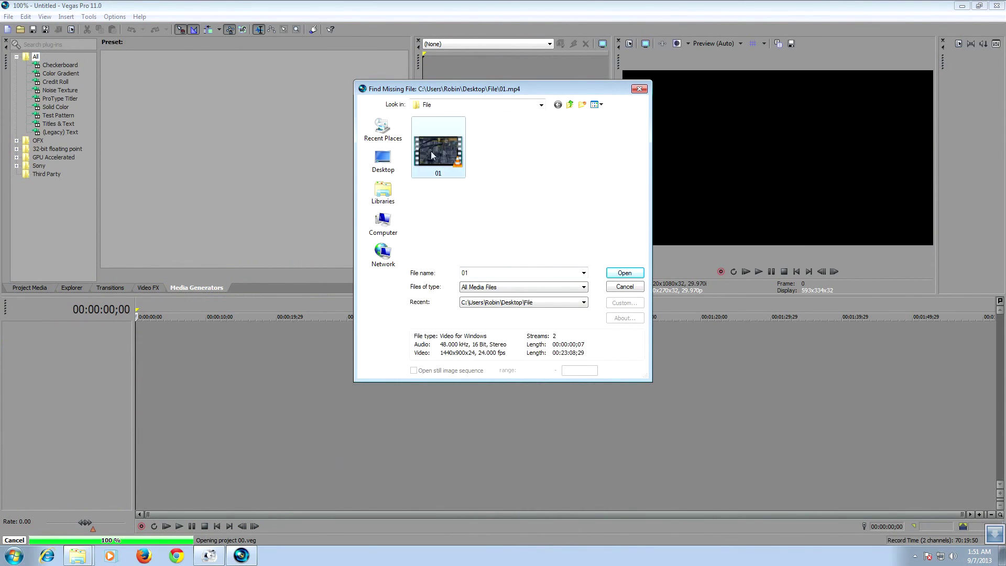
pyautogui.click(625, 273)
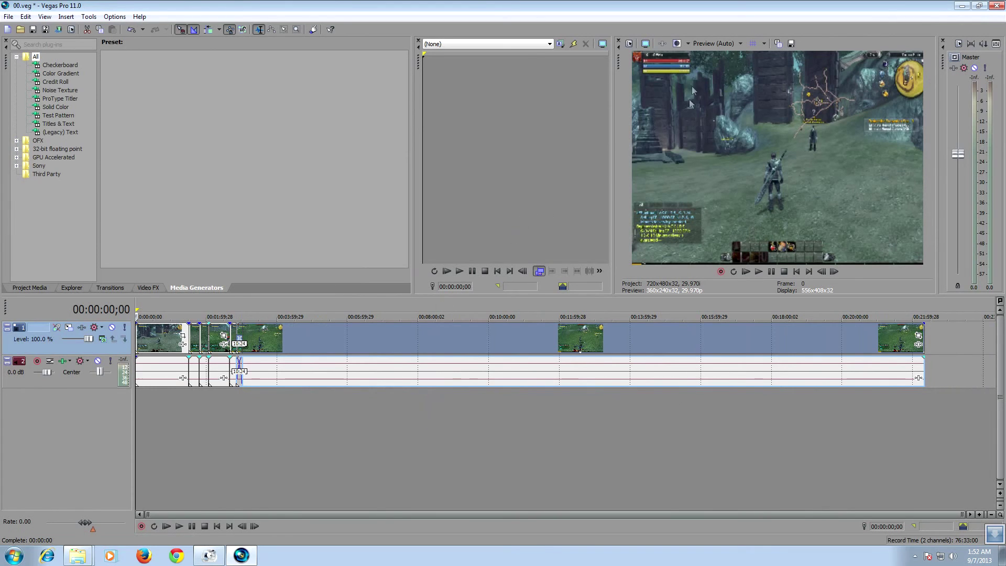
pyautogui.click(414, 409)
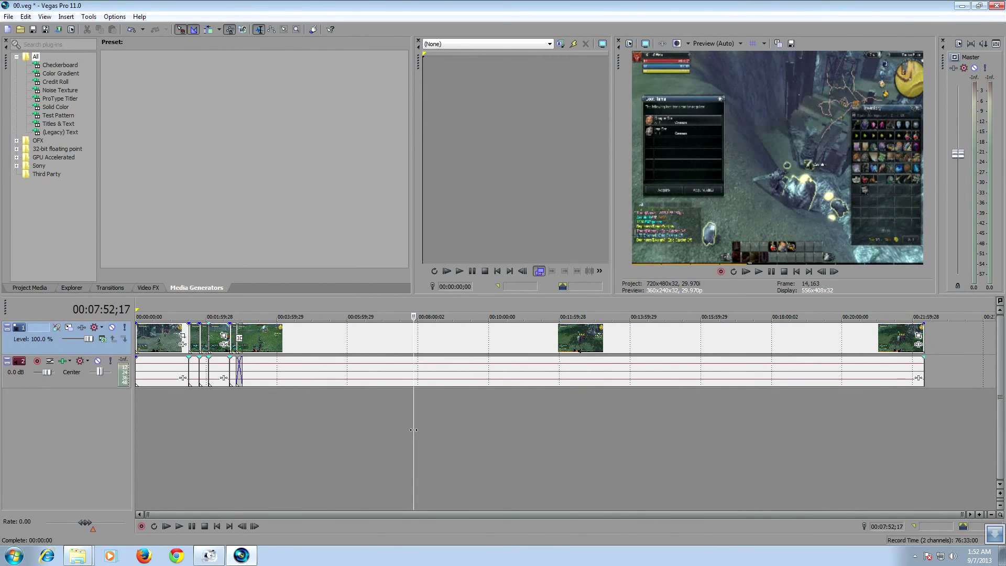
pyautogui.moveTo(414, 429); pyautogui.dragTo(438, 431)
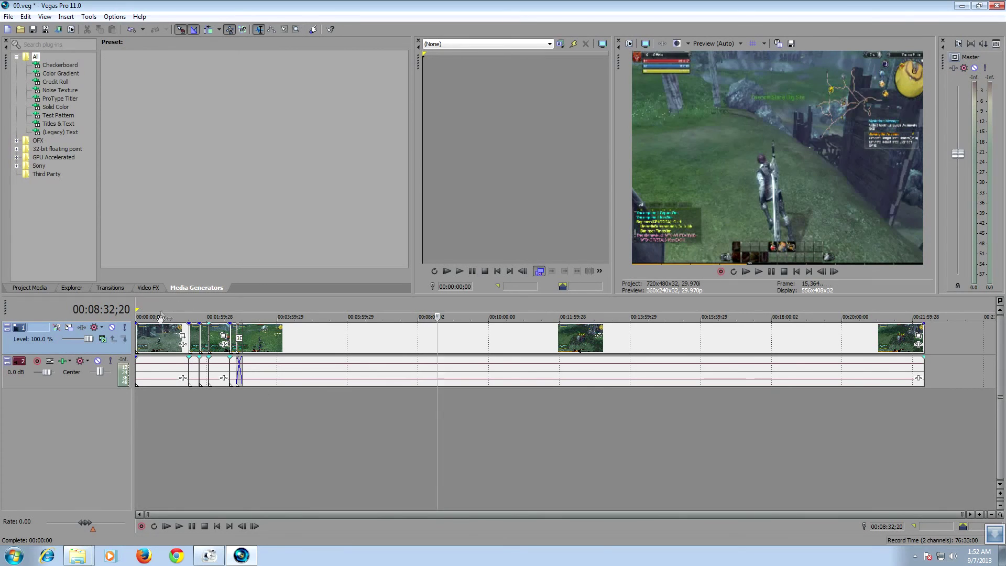
pyautogui.scroll(3, 251, 383)
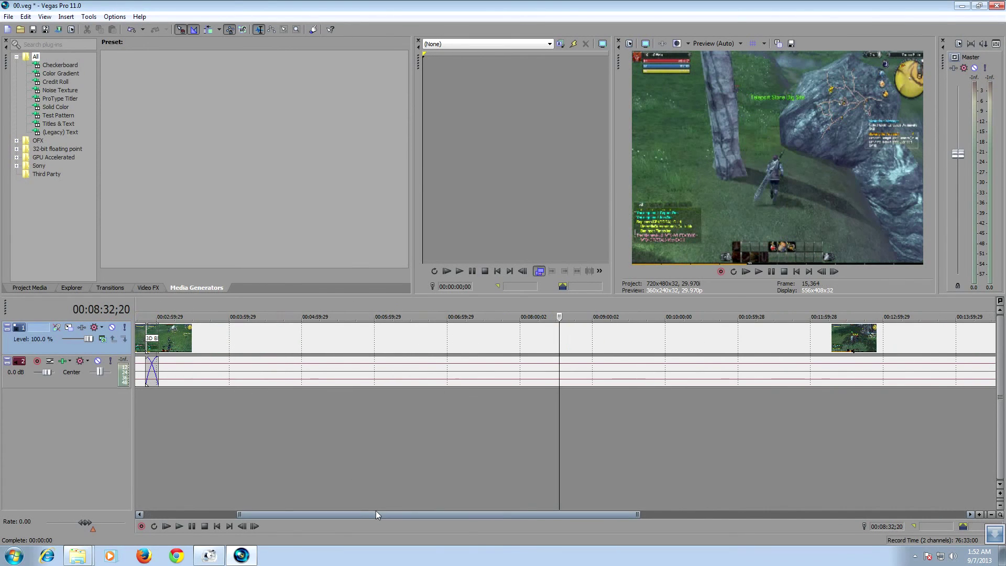
pyautogui.moveTo(376, 514); pyautogui.dragTo(282, 515)
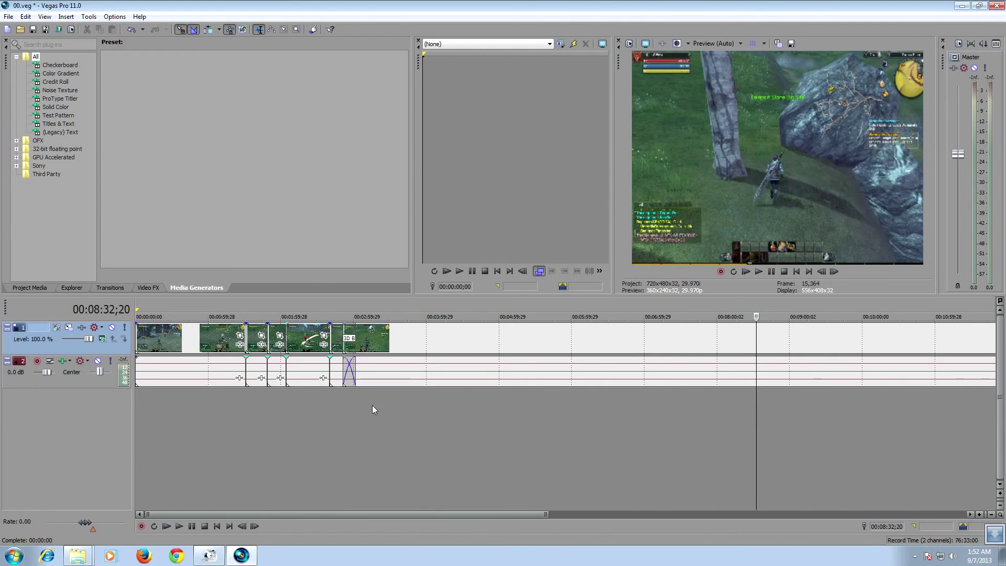
pyautogui.click(631, 45)
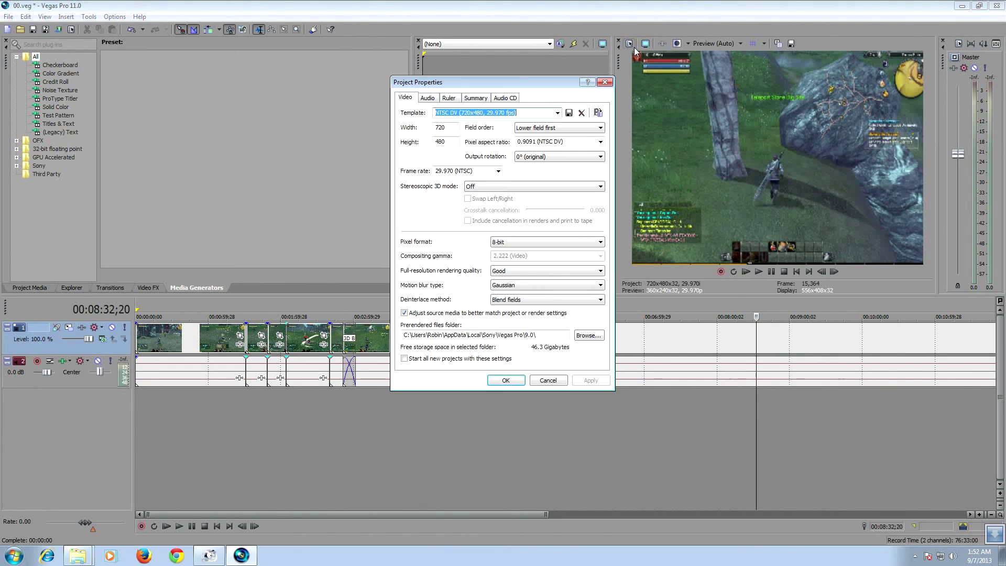
# - Apply the HDV 720-25p template (1280x720, 25.000 fps) to the project video properties
pyautogui.click(558, 112)
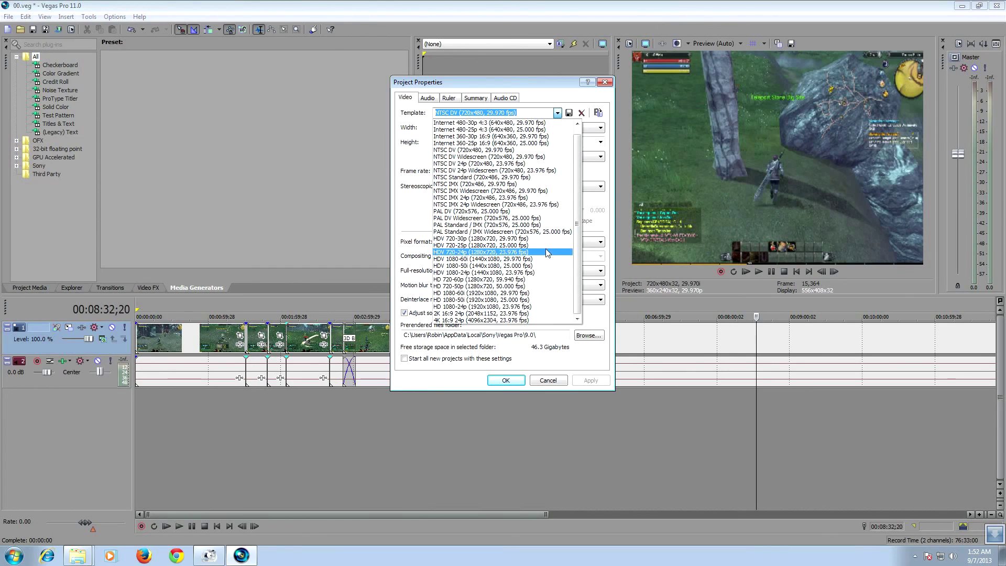
pyautogui.click(545, 246)
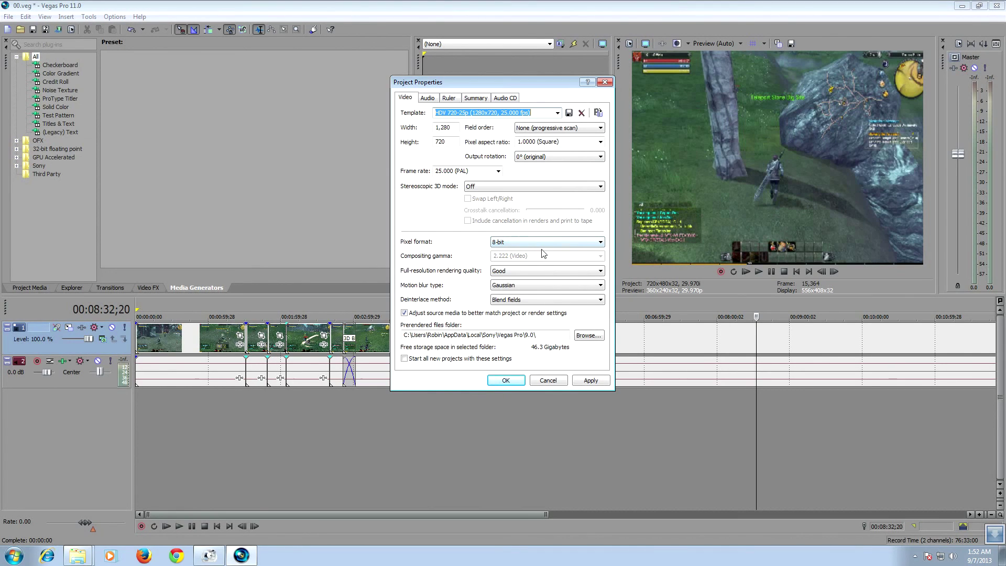
pyautogui.click(590, 381)
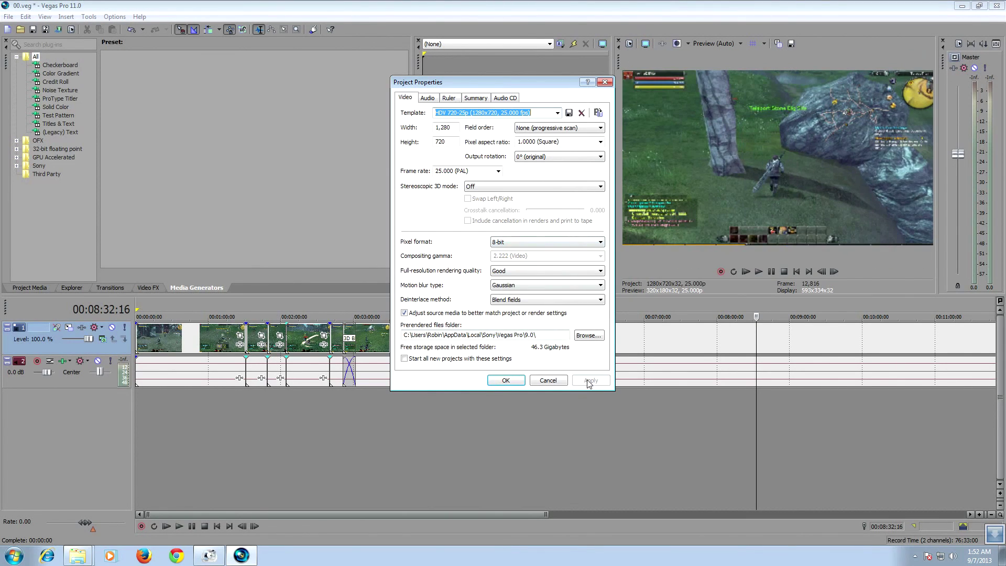
pyautogui.click(506, 381)
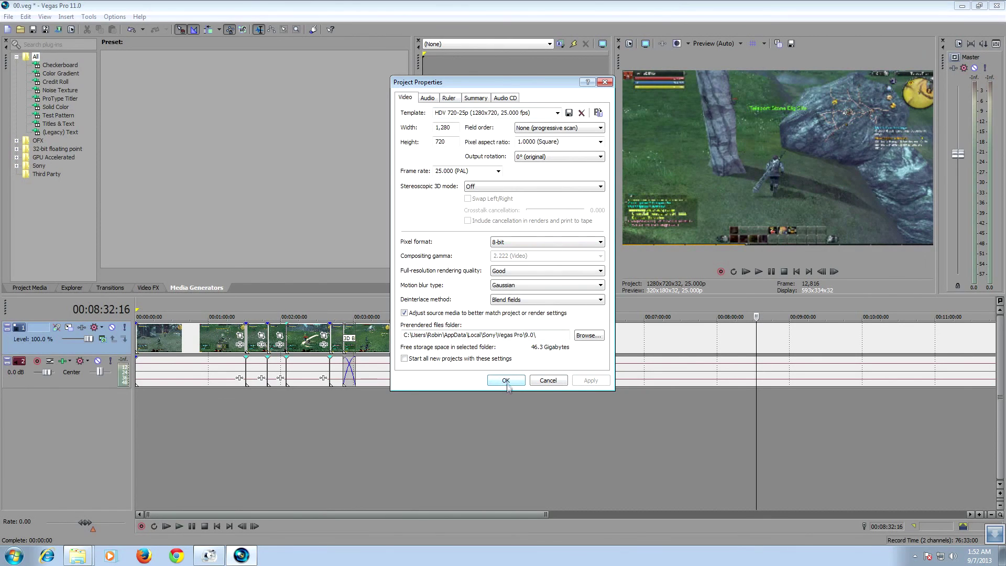
pyautogui.click(506, 381)
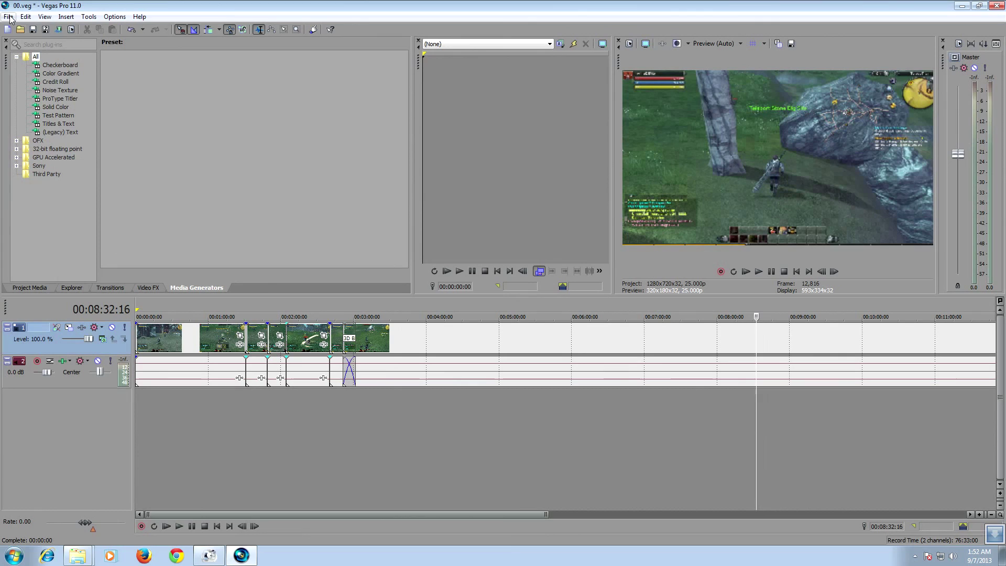